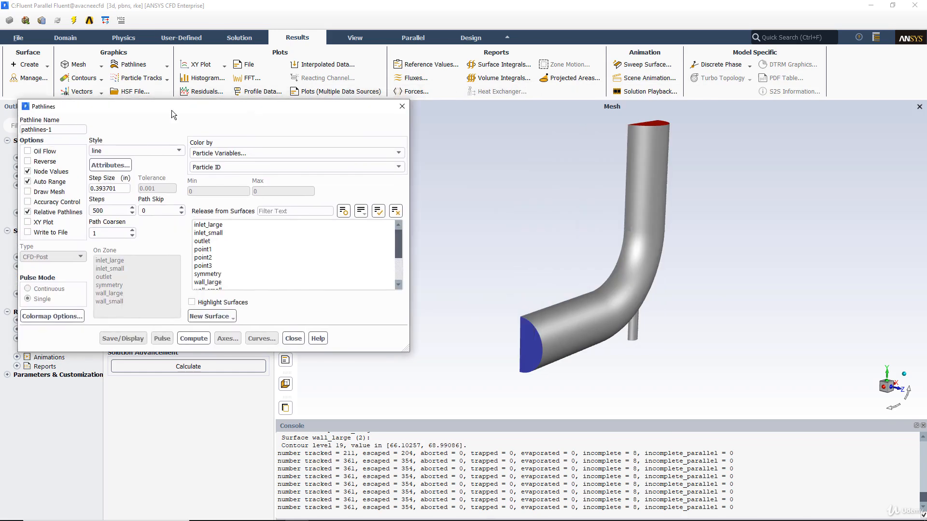
Select inlet_large and inlet_small as the release surfaces and display the pathlines.
{"action": "left_click", "coordinate": [224, 234]}
{"action": "left_click", "coordinate": [225, 225]}
{"action": "left_click", "coordinate": [127, 338]}
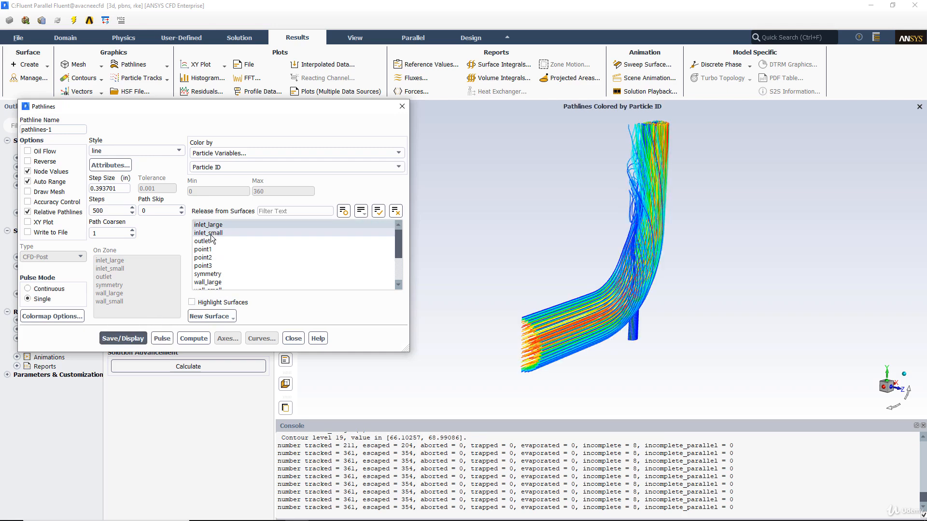
Enable Draw Mesh, display the mesh faces including symmetry, wall_large and wall_small, and redisplay the pathlines over them.
{"action": "left_click", "coordinate": [28, 192]}
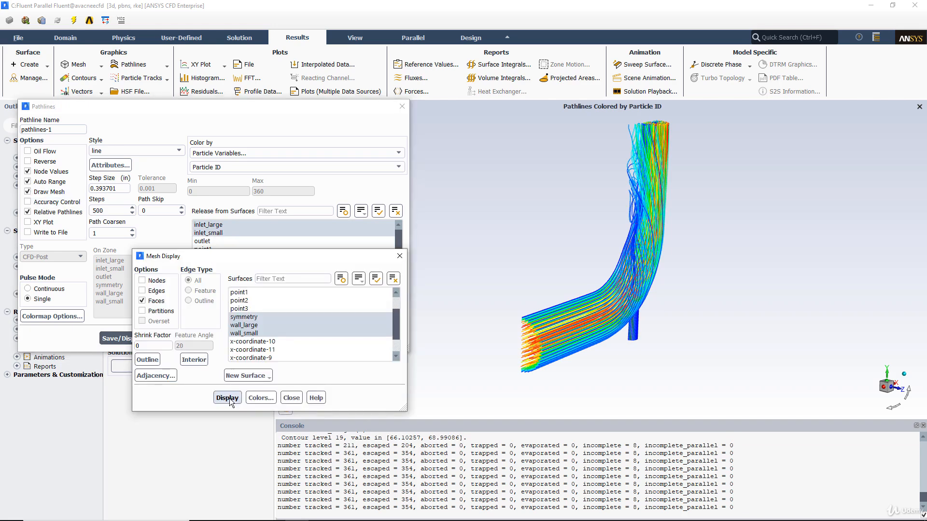
{"action": "left_click", "coordinate": [227, 398]}
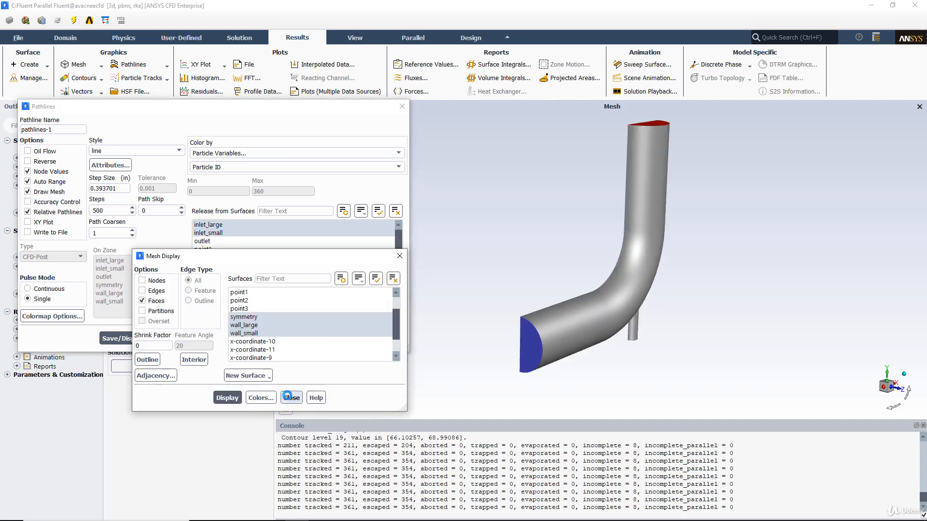
{"action": "left_click", "coordinate": [120, 339]}
{"action": "mouse_move", "coordinate": [435, 251]}
{"action": "left_mouse_down"}
{"action": "mouse_move", "coordinate": [518, 186]}
{"action": "mouse_move", "coordinate": [483, 210]}
{"action": "mouse_move", "coordinate": [477, 230]}
{"action": "left_mouse_up"}
Remove wall_large from the surfaces of the drawn mesh, display the mesh, and redisplay the pathlines over it.
{"action": "left_click", "coordinate": [46, 194]}
{"action": "left_click", "coordinate": [45, 193]}
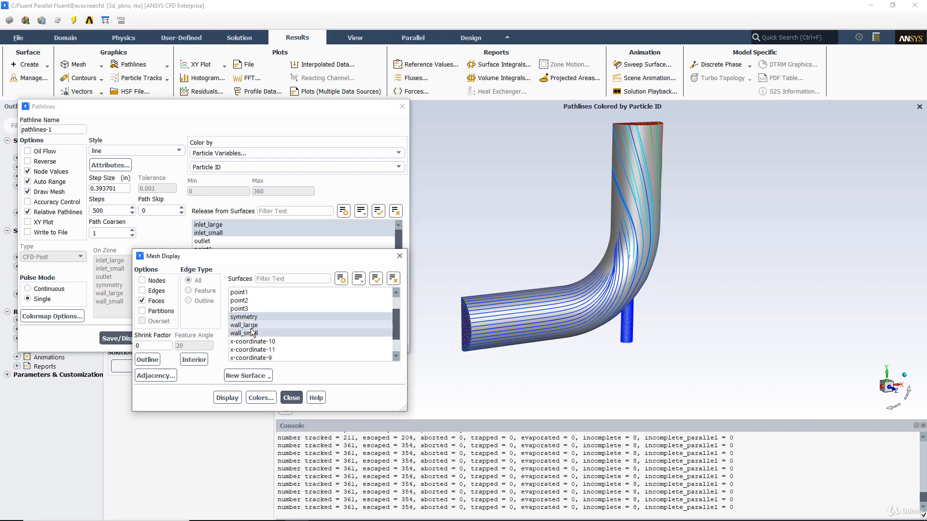
{"action": "left_click", "coordinate": [226, 398]}
{"action": "left_click", "coordinate": [291, 398]}
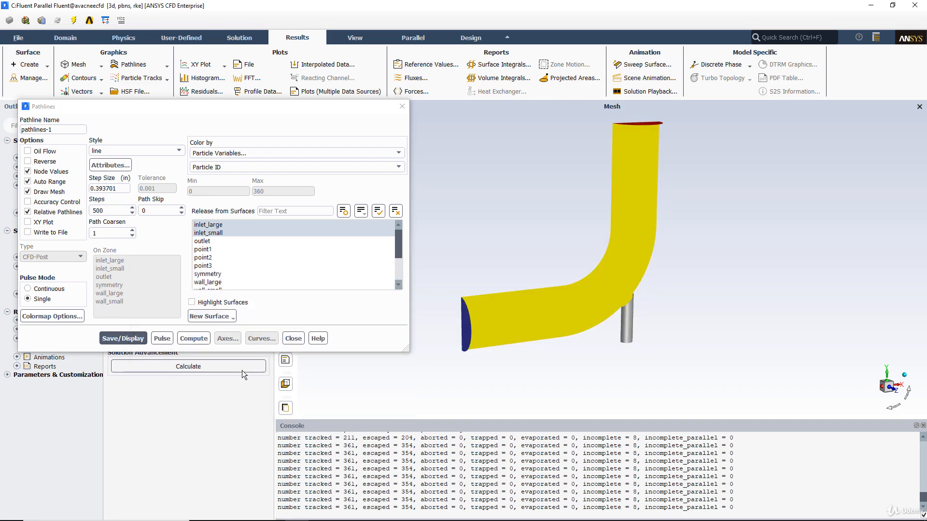
{"action": "left_click", "coordinate": [111, 339]}
Examine the pathlines around the elbow and the small inlet against the symmetry plane from several angles.
{"action": "left_click_drag", "start_coordinate": [560, 228], "coordinate": [592, 204]}
{"action": "middle_click_drag", "start_coordinate": [576, 147], "coordinate": [722, 286]}
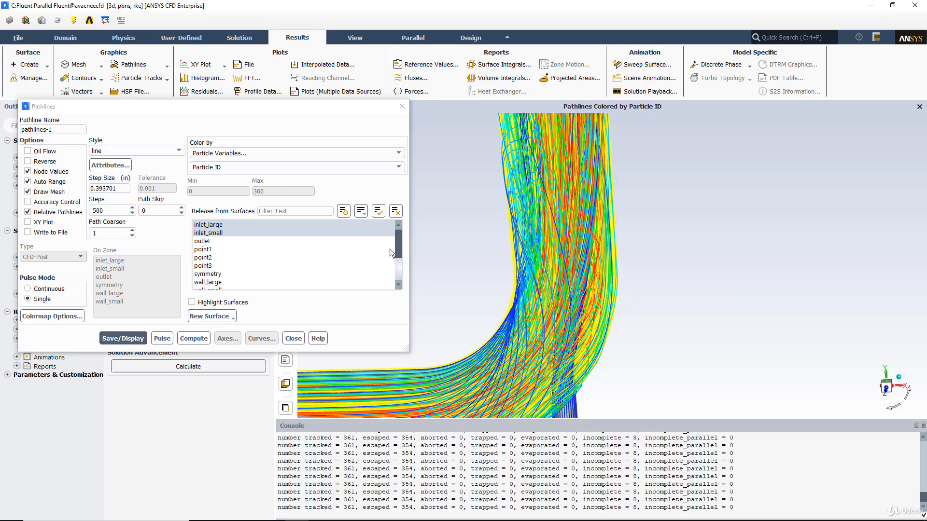
{"action": "left_click_drag", "start_coordinate": [498, 242], "coordinate": [568, 351]}
{"action": "middle_click_drag", "start_coordinate": [493, 280], "coordinate": [493, 280]}
{"action": "middle_click_drag", "start_coordinate": [543, 248], "coordinate": [660, 327]}
{"action": "left_click_drag", "start_coordinate": [593, 214], "coordinate": [613, 198]}
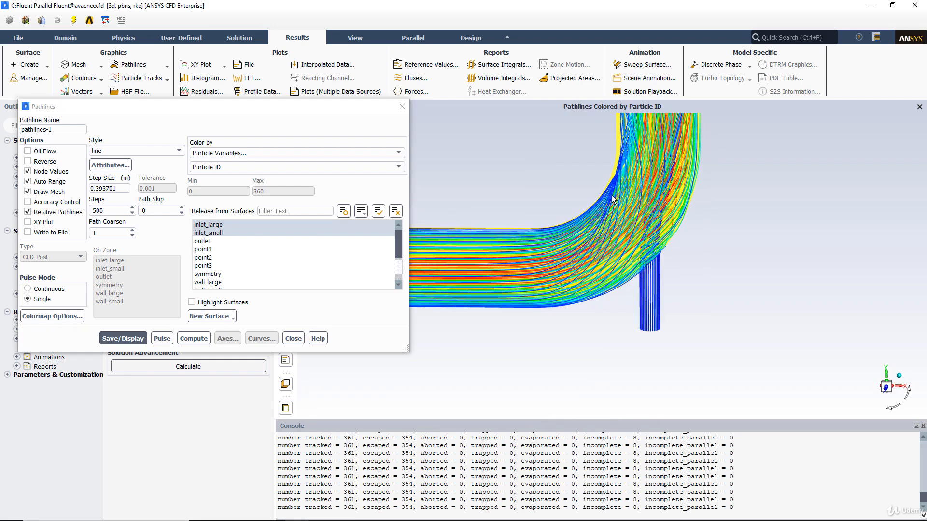
{"action": "mouse_move", "coordinate": [667, 259]}
{"action": "left_mouse_down"}
{"action": "mouse_move", "coordinate": [731, 236]}
{"action": "mouse_move", "coordinate": [796, 246]}
{"action": "mouse_move", "coordinate": [373, 224]}
{"action": "left_mouse_up"}
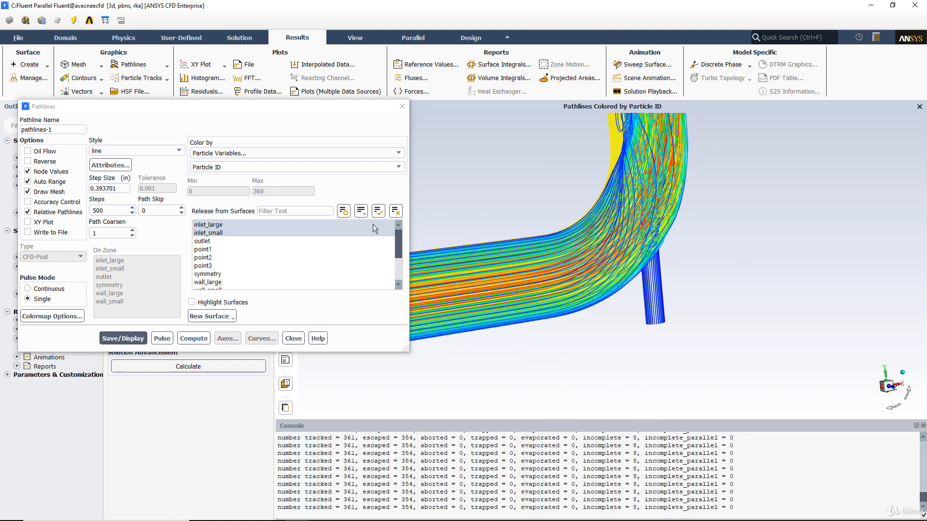
Include wall_large again in the drawn mesh together with symmetry and wall_small, and display the mesh.
{"action": "left_click", "coordinate": [34, 193]}
{"action": "left_click", "coordinate": [33, 193]}
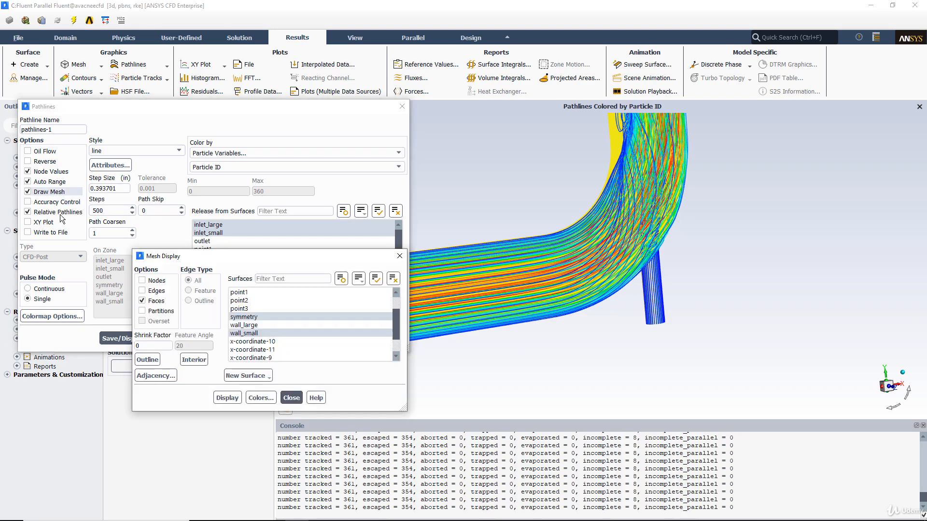
{"action": "left_click", "coordinate": [378, 279]}
{"action": "left_click_drag", "start_coordinate": [245, 340], "coordinate": [246, 369]}
{"action": "left_click", "coordinate": [224, 399]}
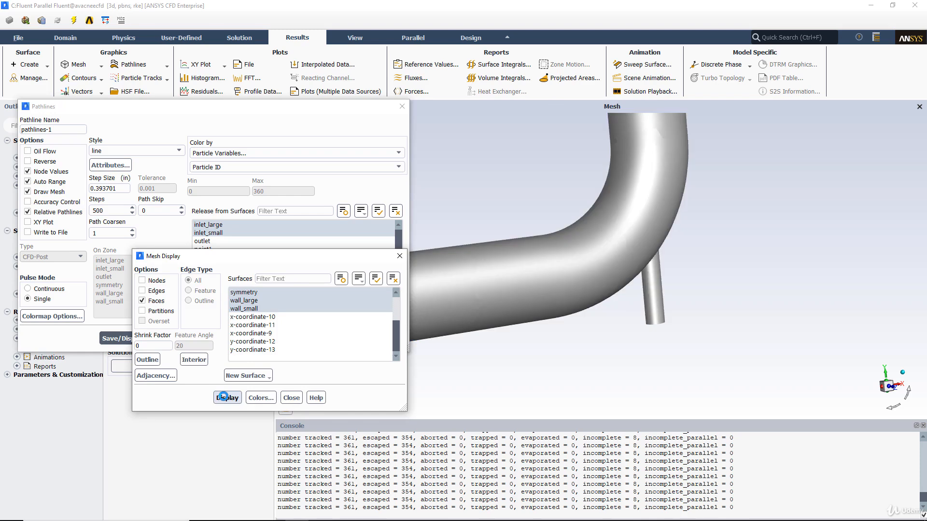
{"action": "mouse_move", "coordinate": [429, 215]}
{"action": "left_mouse_down"}
{"action": "mouse_move", "coordinate": [746, 210]}
{"action": "mouse_move", "coordinate": [491, 204]}
{"action": "left_mouse_up"}
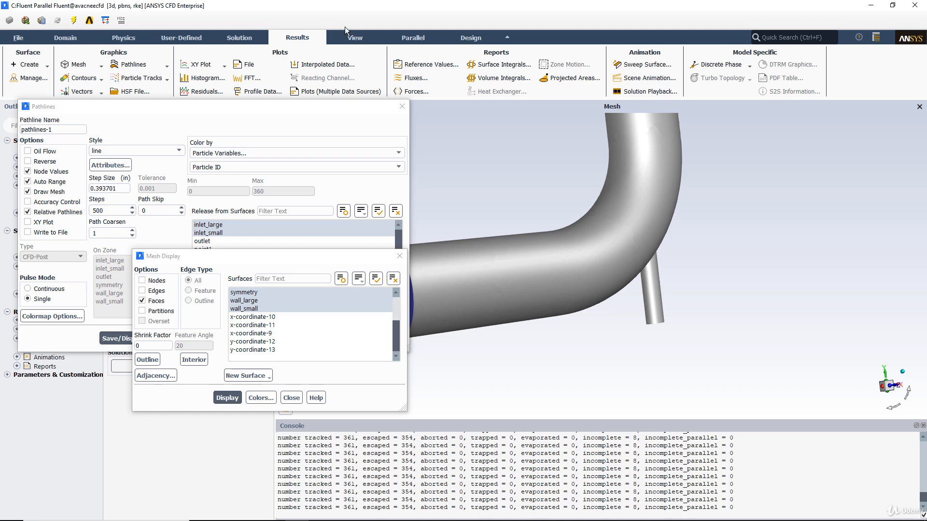
In the scene composition, set the transparency of the wall_large surface to 74 and apply it.
{"action": "left_click", "coordinate": [356, 39]}
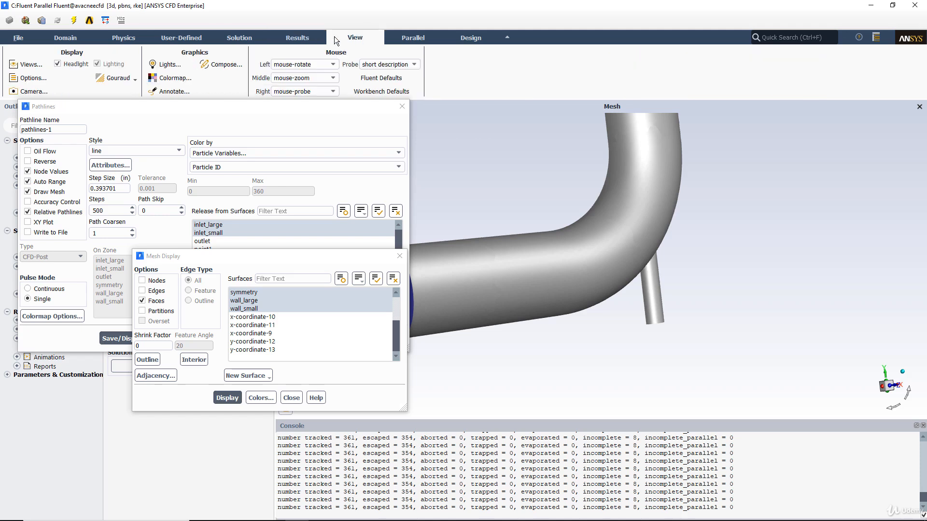
{"action": "left_click", "coordinate": [225, 65]}
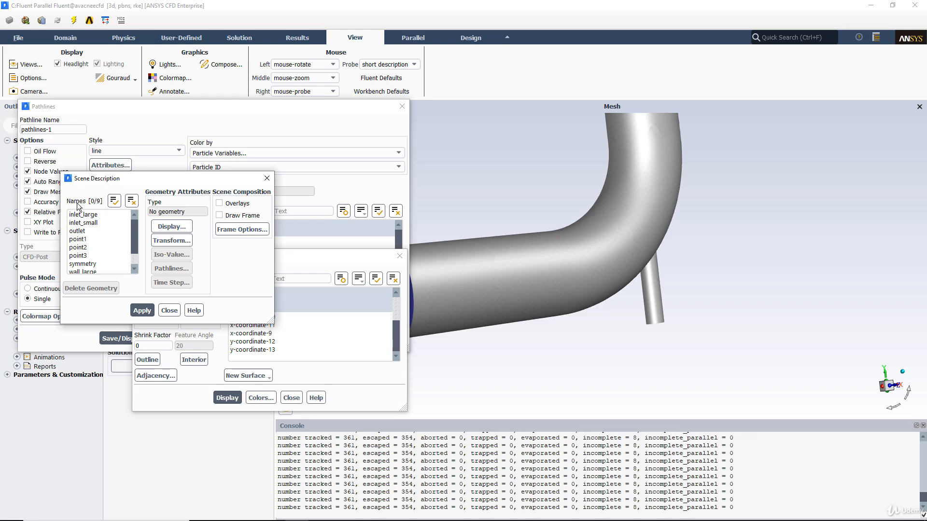
{"action": "left_click", "coordinate": [95, 271]}
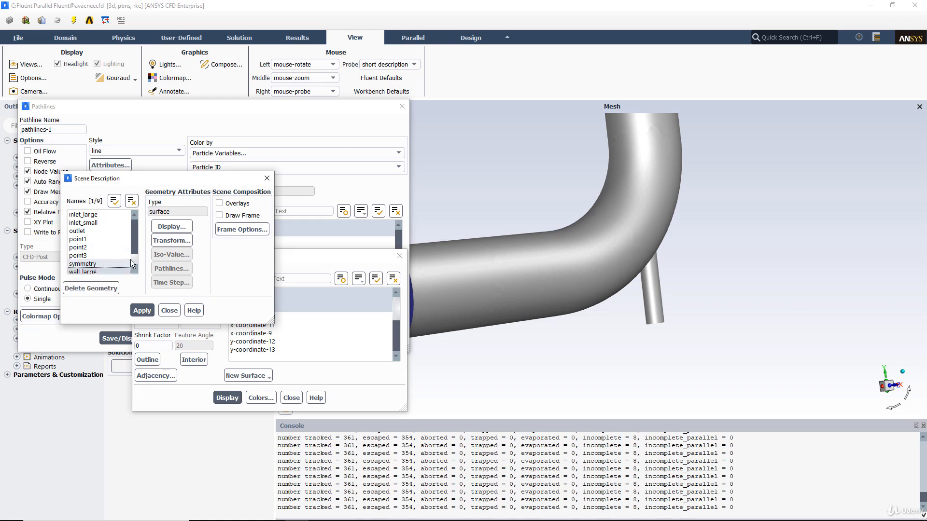
{"action": "left_click", "coordinate": [173, 227]}
{"action": "left_click_drag", "start_coordinate": [361, 239], "coordinate": [381, 238]}
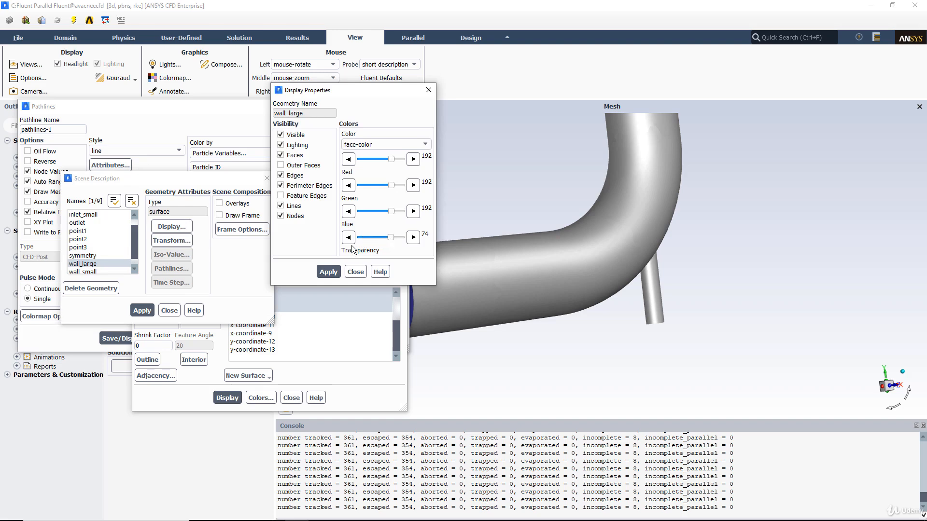
{"action": "left_click", "coordinate": [330, 272]}
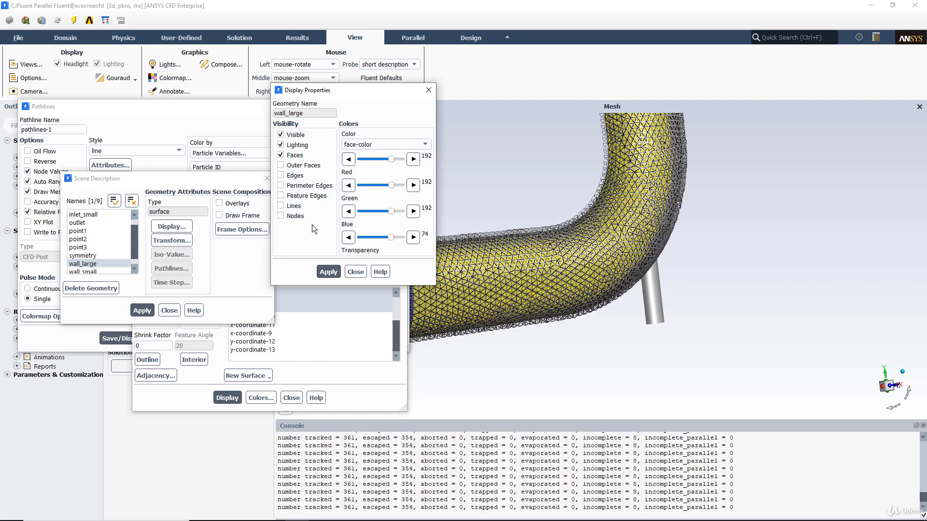
Turn off edges, perimeter edges, lines and nodes for wall_large, leaving only Visible, Lighting and Faces on.
{"action": "left_click", "coordinate": [327, 272]}
{"action": "left_click_drag", "start_coordinate": [595, 262], "coordinate": [596, 242]}
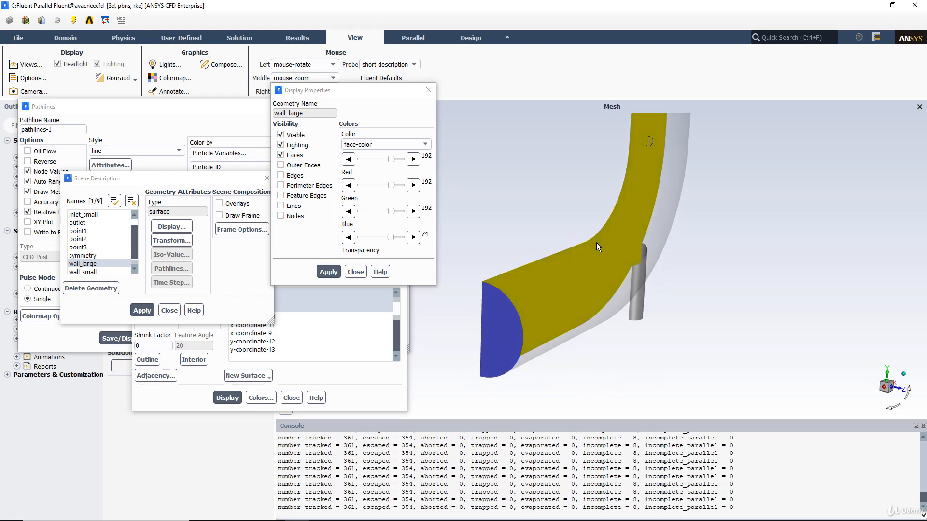
{"action": "mouse_move", "coordinate": [558, 235]}
{"action": "left_mouse_down"}
{"action": "mouse_move", "coordinate": [631, 199]}
{"action": "mouse_move", "coordinate": [674, 213]}
{"action": "mouse_move", "coordinate": [555, 225]}
{"action": "left_mouse_up"}
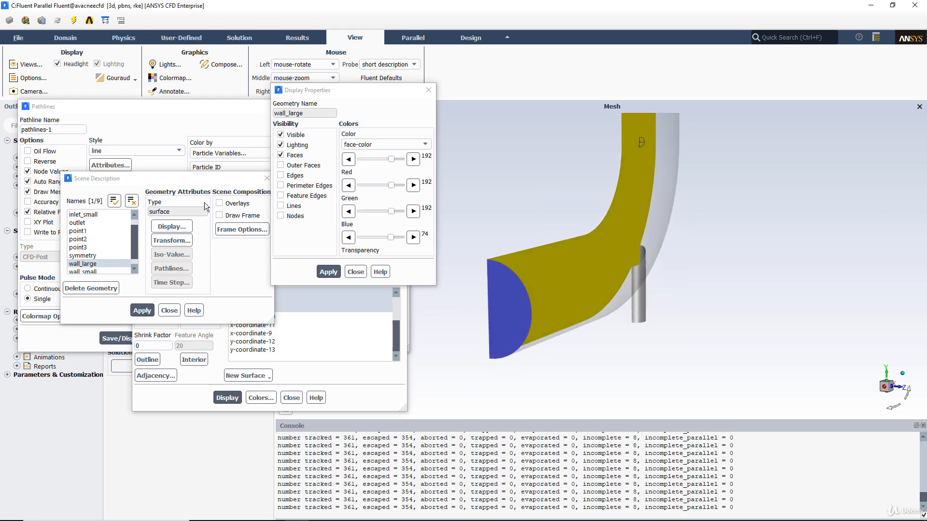
Redisplay the pathlines inside the transparent wall and inspect the flow through the elbow.
{"action": "left_click", "coordinate": [153, 107]}
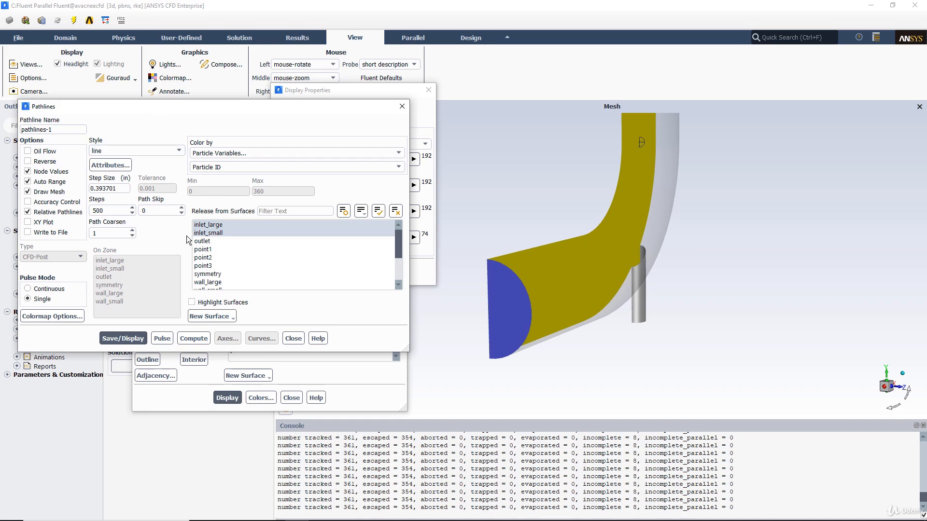
{"action": "left_click", "coordinate": [130, 339]}
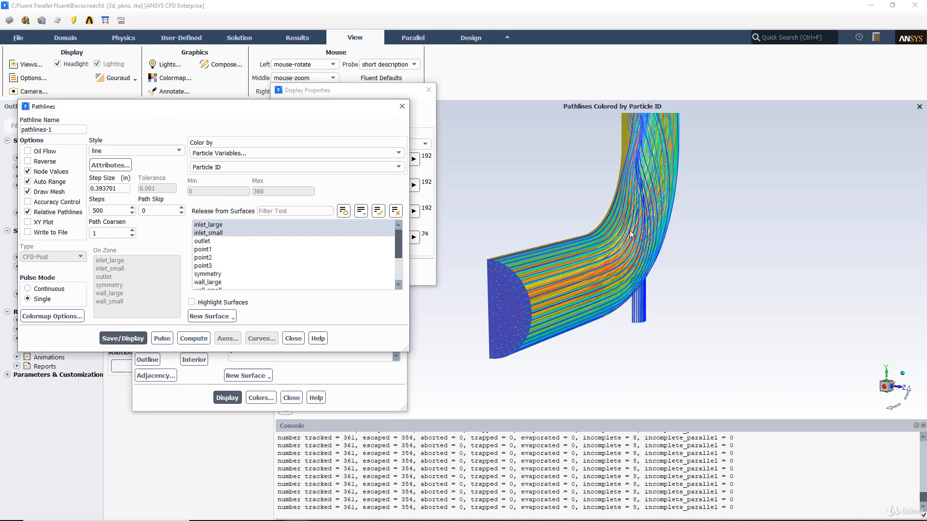
{"action": "left_click_drag", "start_coordinate": [490, 220], "coordinate": [690, 250]}
{"action": "middle_click_drag", "start_coordinate": [691, 251], "coordinate": [588, 165]}
{"action": "left_click_drag", "start_coordinate": [651, 201], "coordinate": [580, 206]}
{"action": "middle_click_drag", "start_coordinate": [580, 207], "coordinate": [665, 291]}
{"action": "left_click_drag", "start_coordinate": [554, 219], "coordinate": [504, 217]}
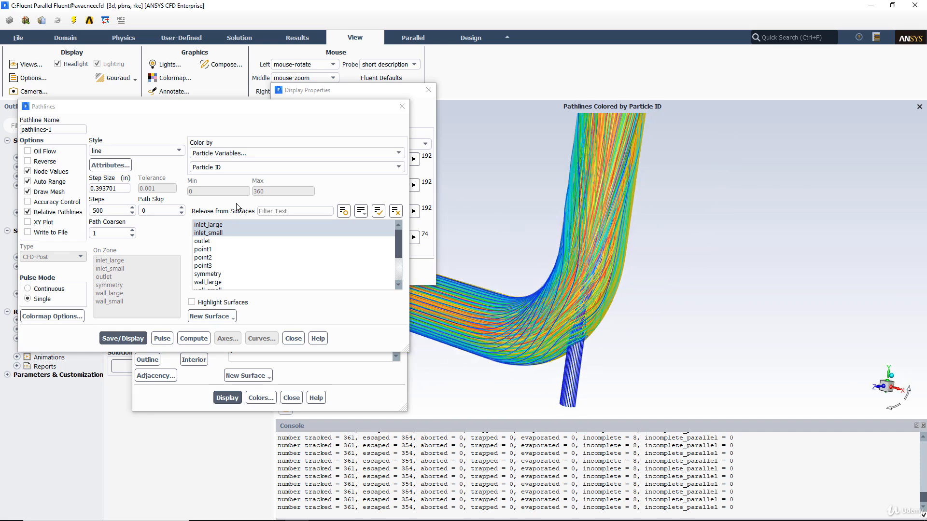
Change the pathline style to line-arrows and redisplay the pathlines.
{"action": "left_click", "coordinate": [123, 151]}
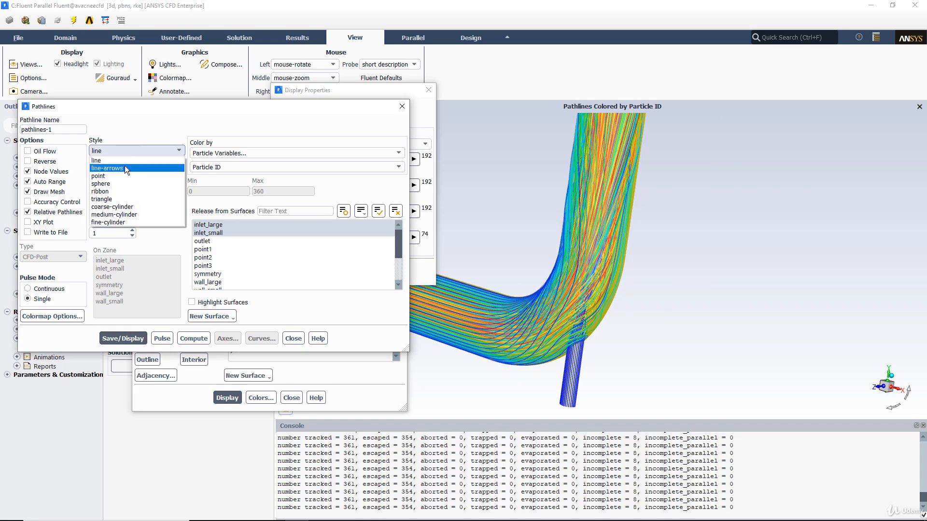
{"action": "left_click", "coordinate": [127, 167]}
{"action": "left_click", "coordinate": [124, 339]}
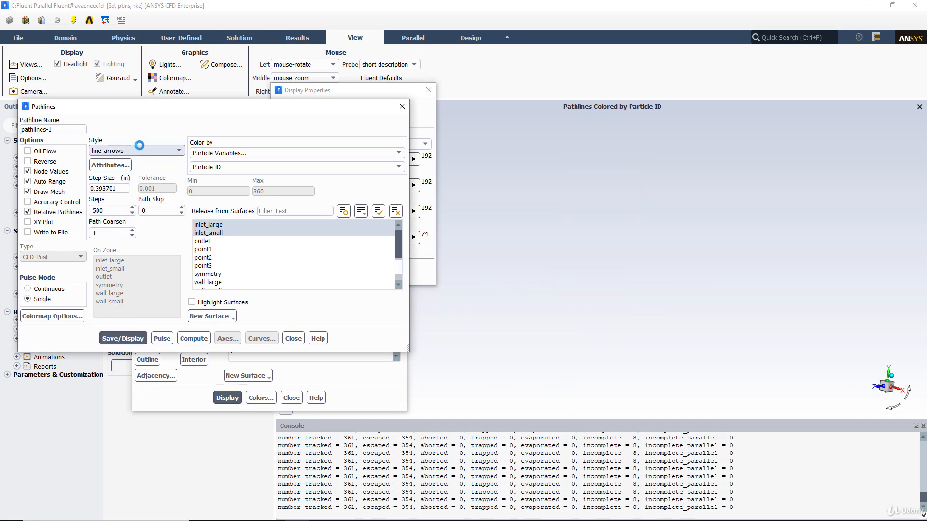
{"action": "left_click_drag", "start_coordinate": [591, 190], "coordinate": [760, 177]}
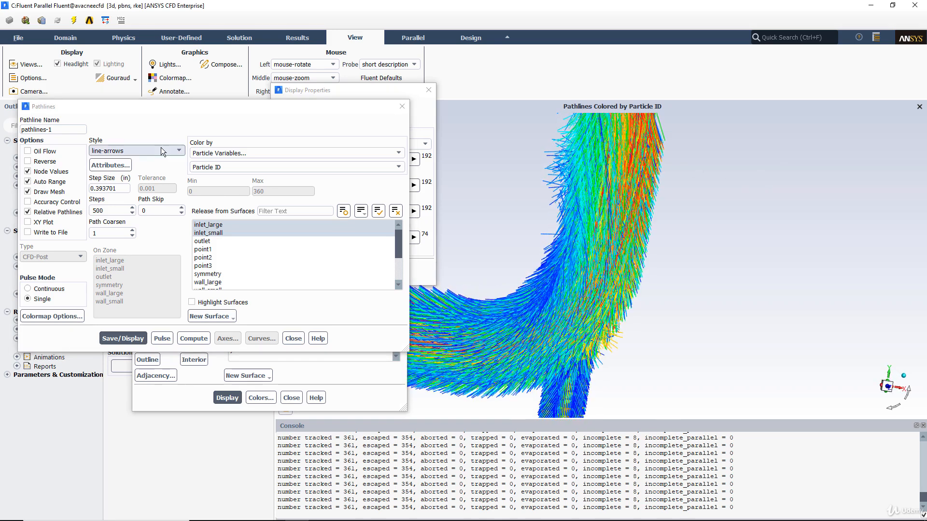
Set the arrow scale in the path style attributes to 0.1 and redisplay the pathlines.
{"action": "left_click", "coordinate": [106, 167]}
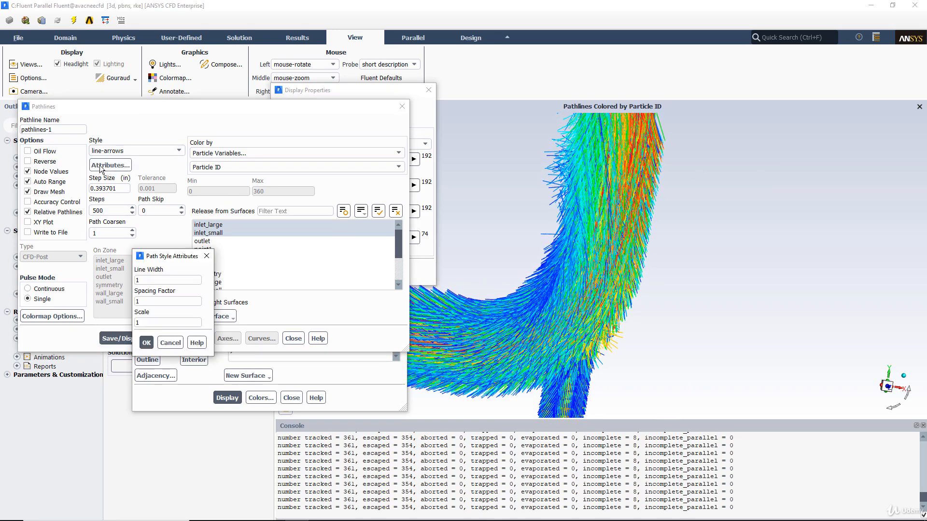
{"action": "double_click", "coordinate": [154, 323]}
{"action": "left_click", "coordinate": [146, 343]}
{"action": "left_click", "coordinate": [132, 336]}
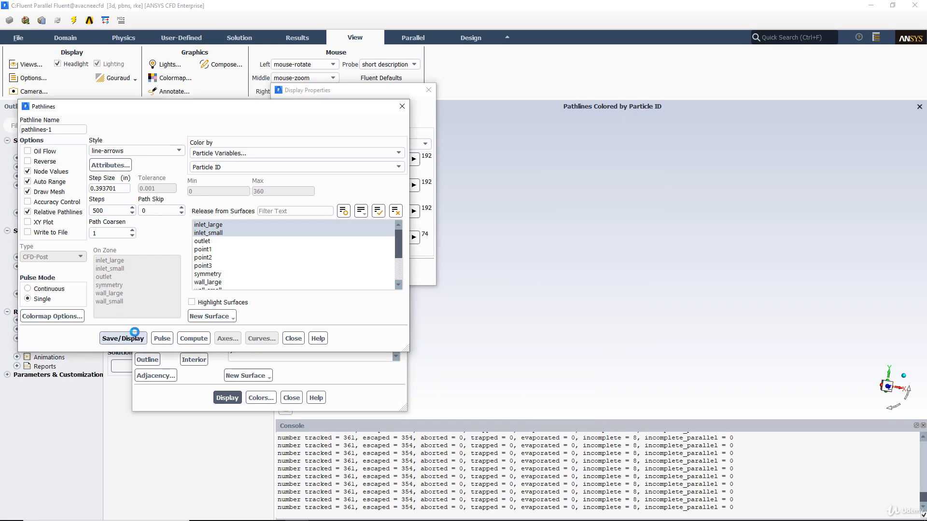
{"action": "mouse_move", "coordinate": [518, 228]}
{"action": "left_mouse_down"}
{"action": "mouse_move", "coordinate": [670, 196]}
{"action": "mouse_move", "coordinate": [731, 219]}
{"action": "mouse_move", "coordinate": [735, 230]}
{"action": "mouse_move", "coordinate": [645, 230]}
{"action": "left_mouse_up"}
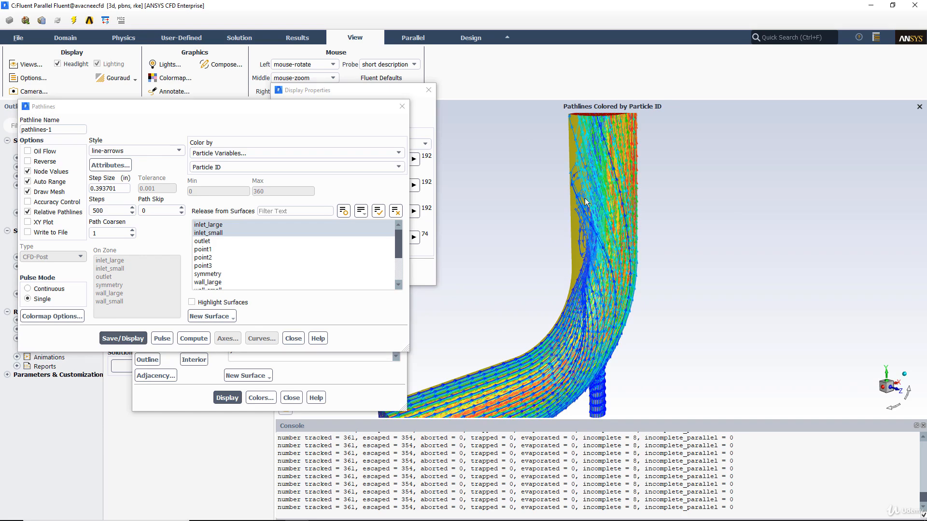
Set the spacing factor of the line arrows to 2, redisplay the pathlines, and inspect the arrows up close.
{"action": "left_click", "coordinate": [107, 165]}
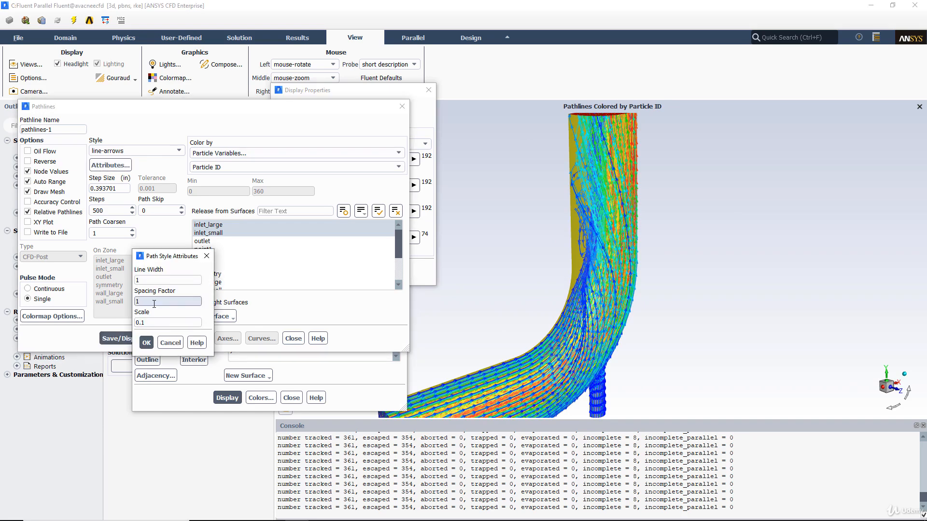
{"action": "type", "text": "2"}
{"action": "left_click", "coordinate": [147, 344]}
{"action": "left_click", "coordinate": [123, 337]}
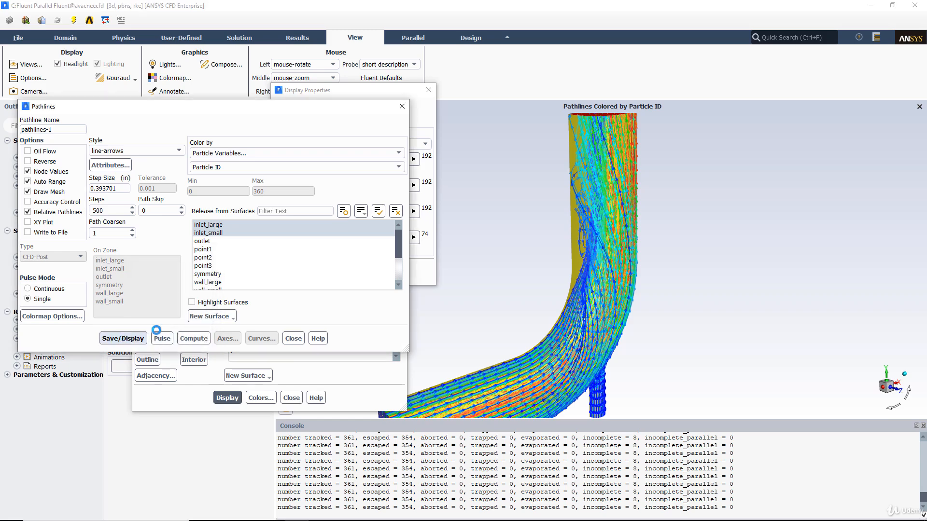
{"action": "left_click_drag", "start_coordinate": [493, 178], "coordinate": [474, 179]}
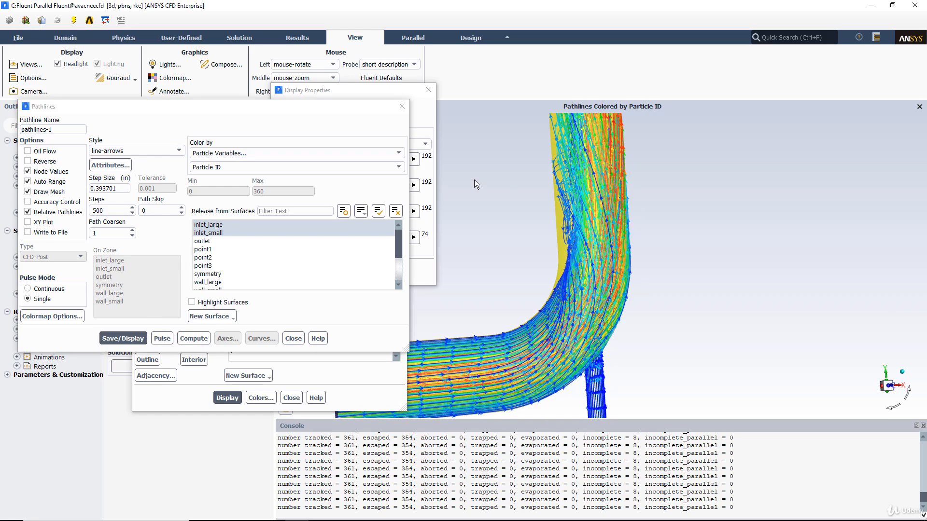
{"action": "middle_click_drag", "start_coordinate": [532, 164], "coordinate": [661, 250]}
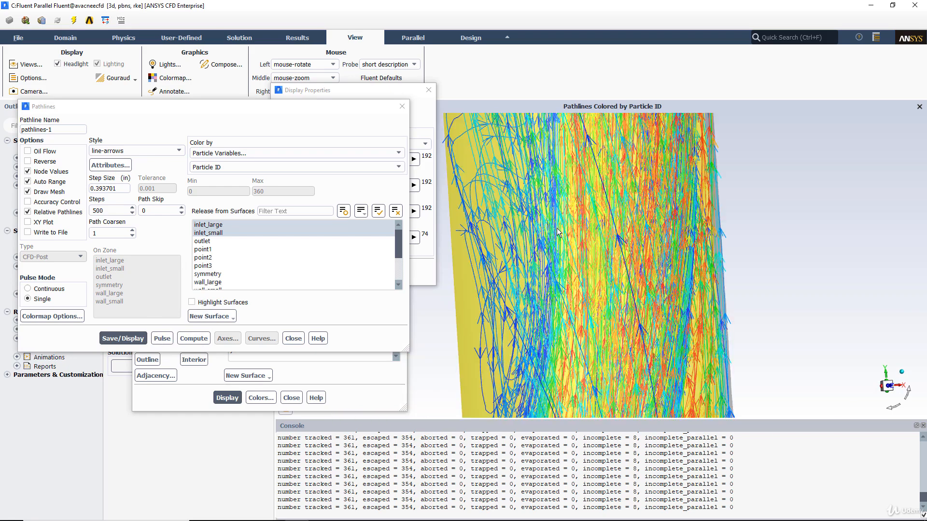
Set the spacing factor of the line arrows to 5 and redisplay the pathlines.
{"action": "left_click", "coordinate": [126, 169]}
{"action": "double_click", "coordinate": [154, 300]}
{"action": "type", "text": "5"}
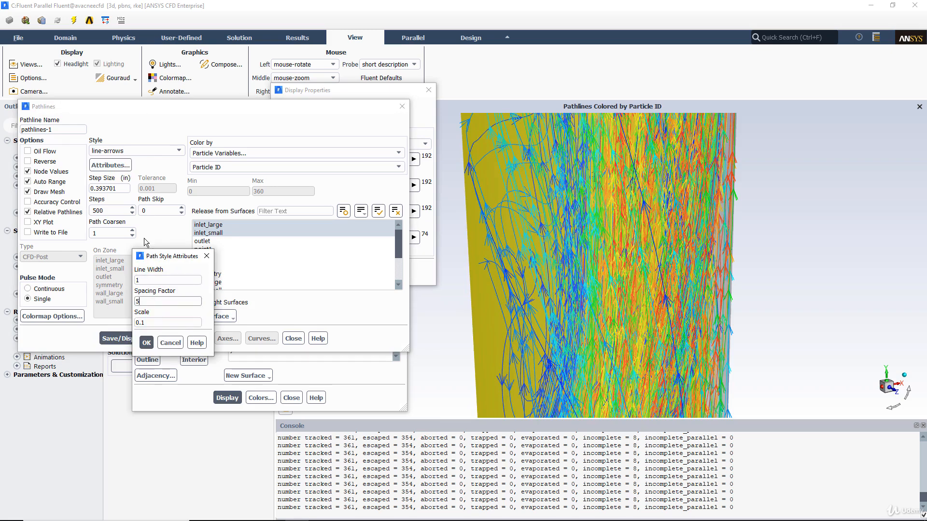
{"action": "left_click_drag", "start_coordinate": [168, 259], "coordinate": [497, 239]}
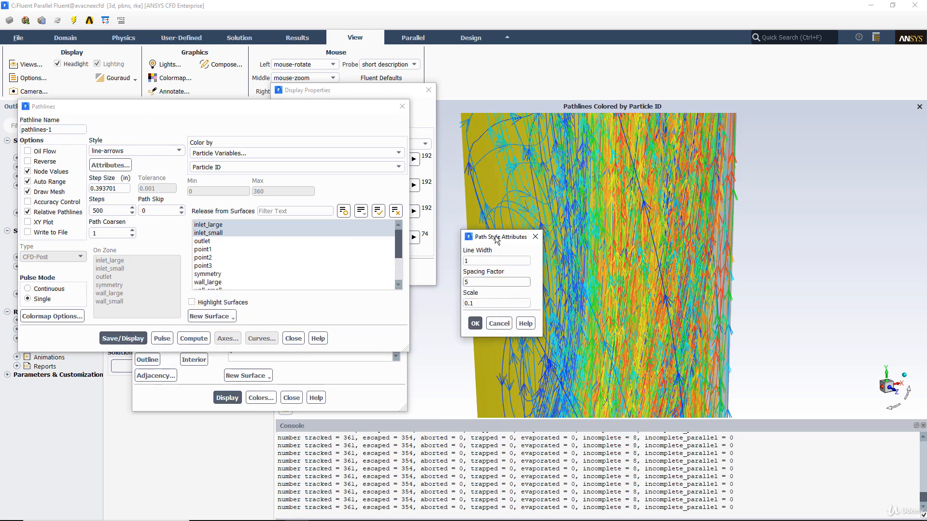
{"action": "left_click", "coordinate": [477, 324]}
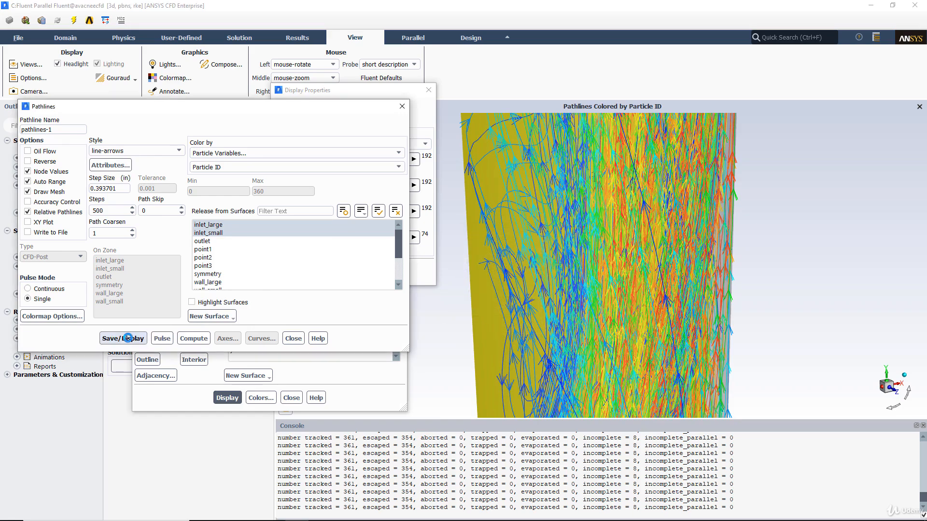
{"action": "left_click_drag", "start_coordinate": [634, 199], "coordinate": [212, 202]}
Set the line width in the path style attributes to 2 and redisplay the pathlines.
{"action": "left_click", "coordinate": [111, 166]}
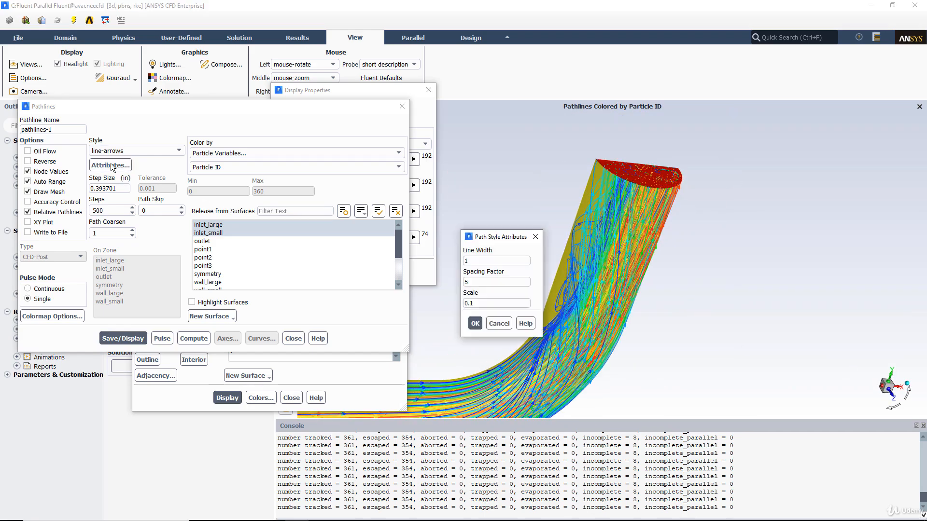
{"action": "double_click", "coordinate": [464, 261]}
{"action": "type", "text": "2"}
{"action": "left_click", "coordinate": [476, 323]}
{"action": "left_click", "coordinate": [134, 340]}
{"action": "left_click_drag", "start_coordinate": [547, 198], "coordinate": [560, 263]}
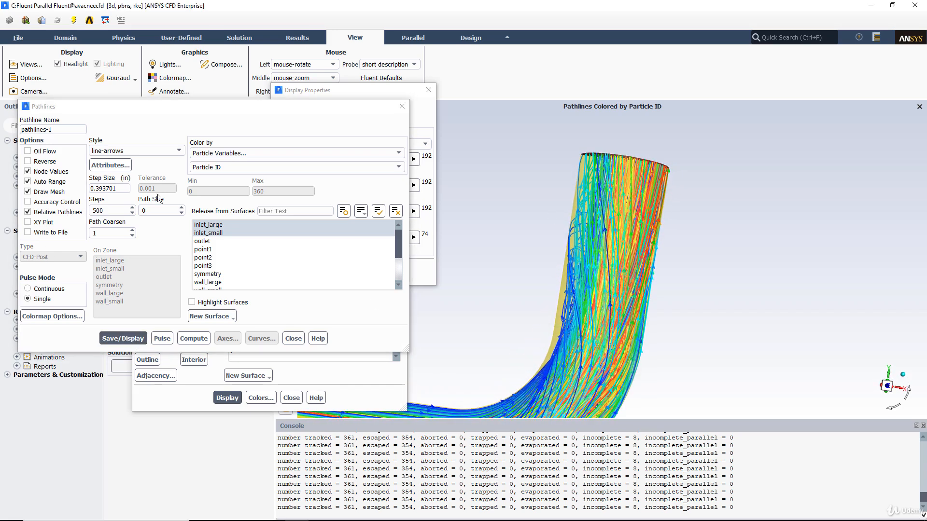
Set the path skip to 5, redisplay the thinned-out pathlines, and inspect them from different sides.
{"action": "left_click", "coordinate": [155, 210]}
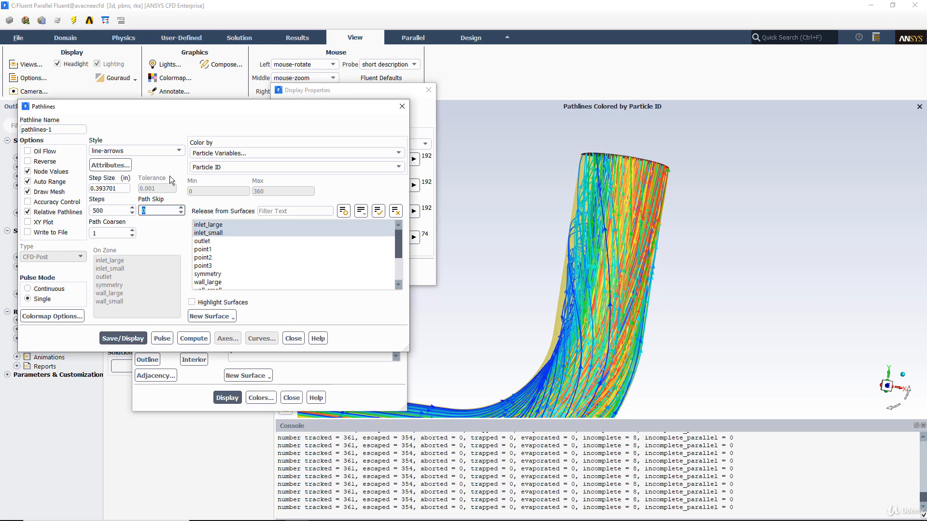
{"action": "type", "text": "5"}
{"action": "left_click", "coordinate": [116, 333]}
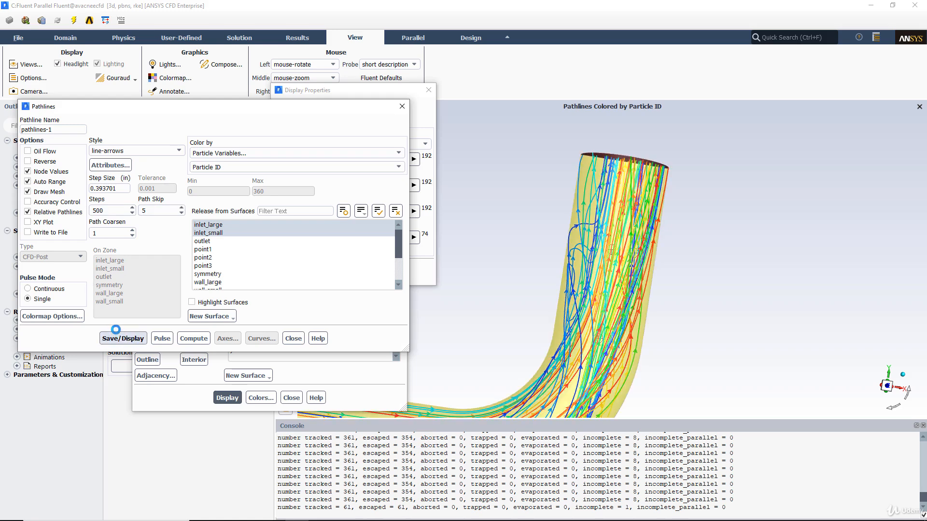
{"action": "left_click_drag", "start_coordinate": [541, 212], "coordinate": [655, 255]}
{"action": "middle_click_drag", "start_coordinate": [668, 331], "coordinate": [511, 222]}
{"action": "left_click_drag", "start_coordinate": [600, 255], "coordinate": [540, 289]}
{"action": "middle_click_drag", "start_coordinate": [580, 222], "coordinate": [699, 344]}
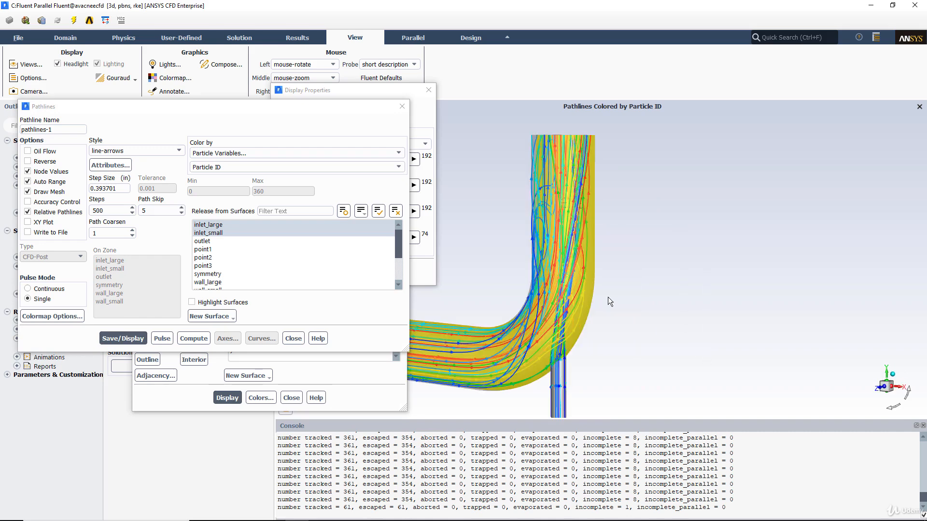
Change the pathline style to ribbon and redisplay the pathlines.
{"action": "left_click", "coordinate": [155, 210]}
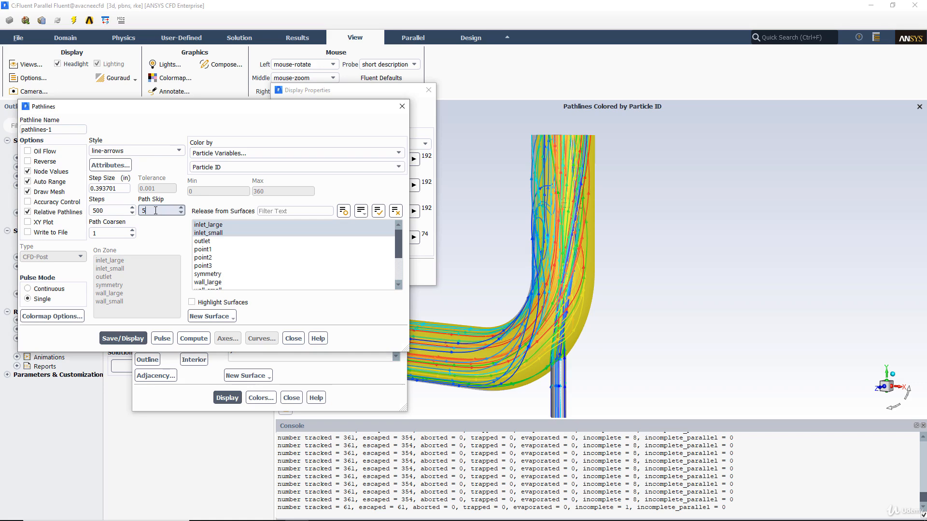
{"action": "left_click_drag", "start_coordinate": [155, 211], "coordinate": [122, 211]}
{"action": "left_click", "coordinate": [115, 153]}
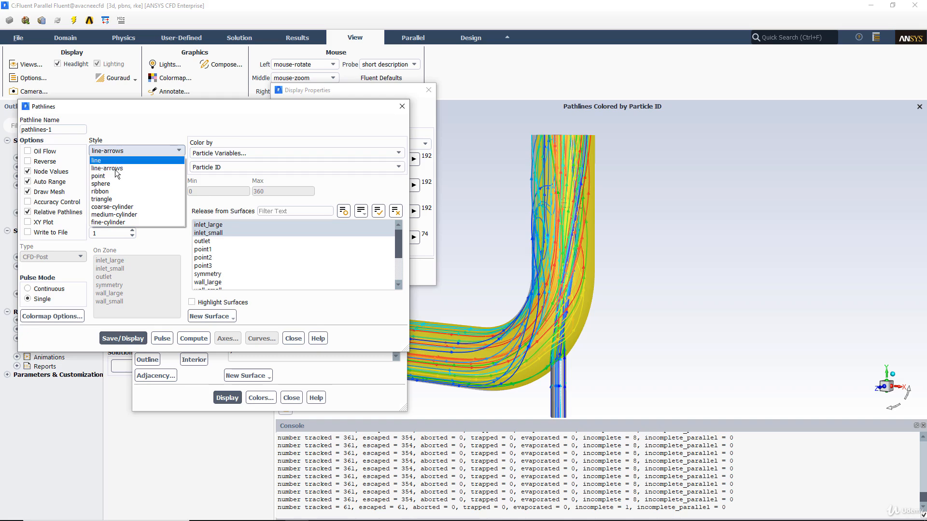
{"action": "left_click", "coordinate": [100, 191]}
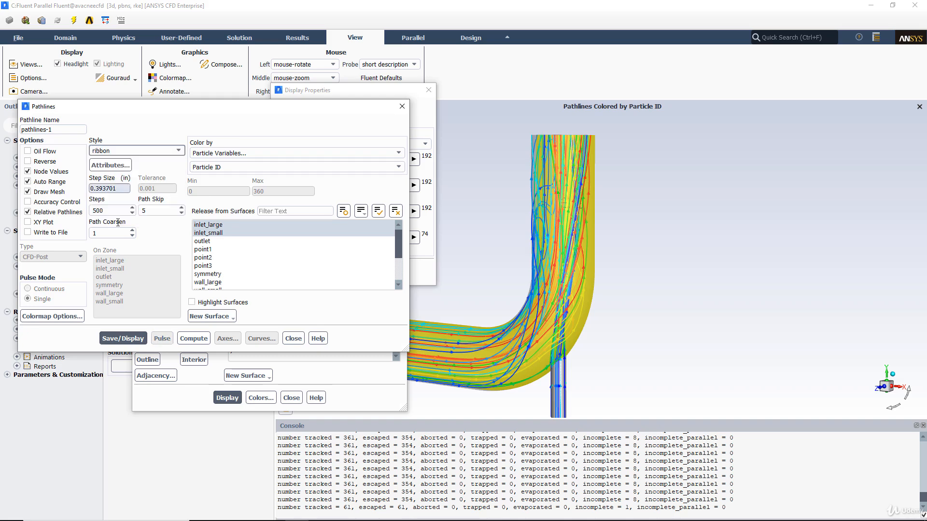
{"action": "left_click", "coordinate": [124, 339]}
{"action": "left_click_drag", "start_coordinate": [584, 232], "coordinate": [717, 224]}
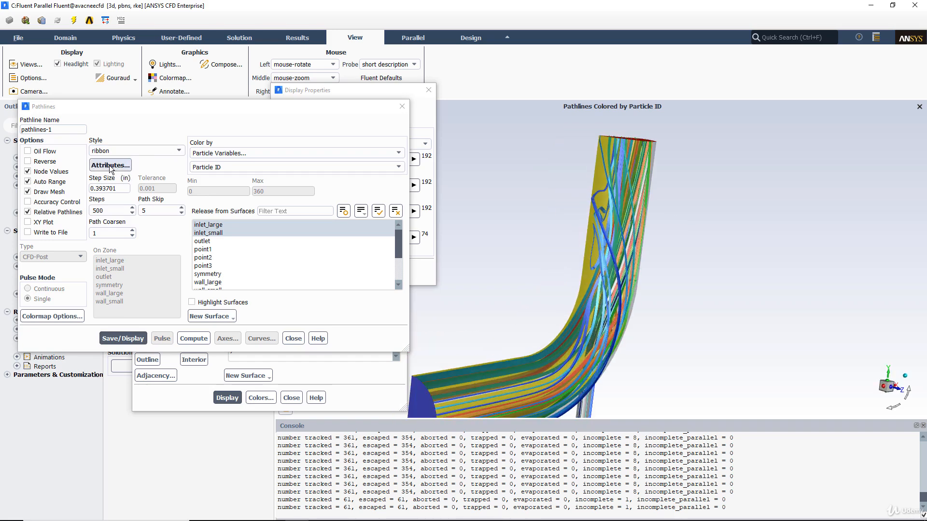
Set the ribbons to twist by velocity magnitude in the ribbon attributes and redisplay the pathlines.
{"action": "left_click", "coordinate": [110, 166]}
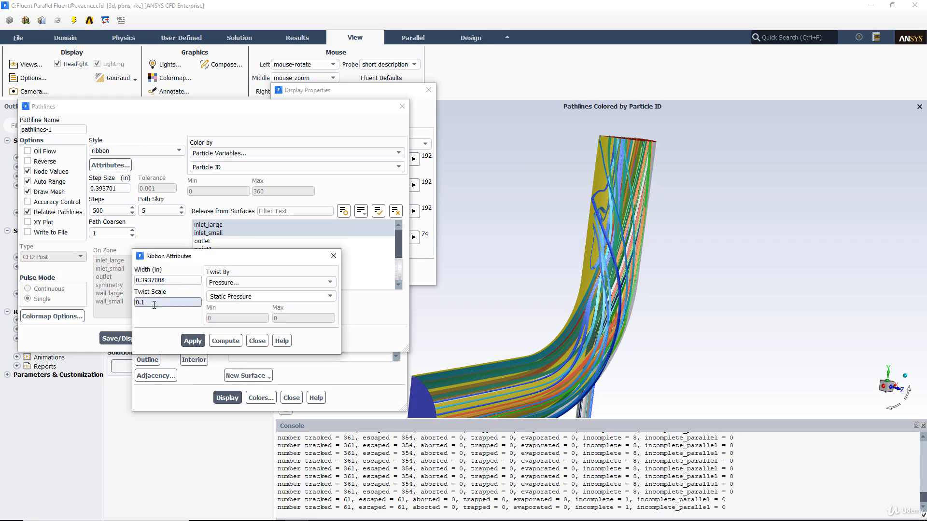
{"action": "left_click", "coordinate": [240, 287]}
{"action": "left_click", "coordinate": [231, 307]}
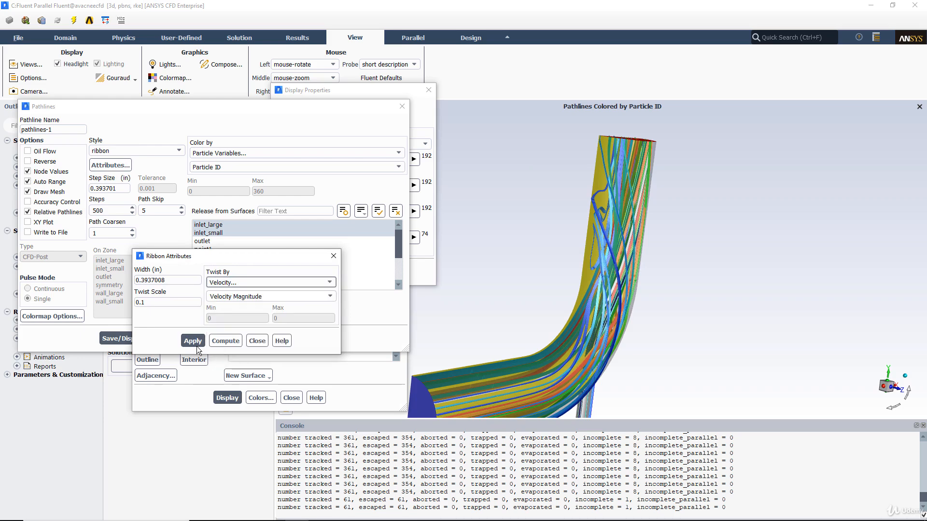
{"action": "left_click", "coordinate": [119, 341]}
{"action": "left_click_drag", "start_coordinate": [468, 248], "coordinate": [163, 195]}
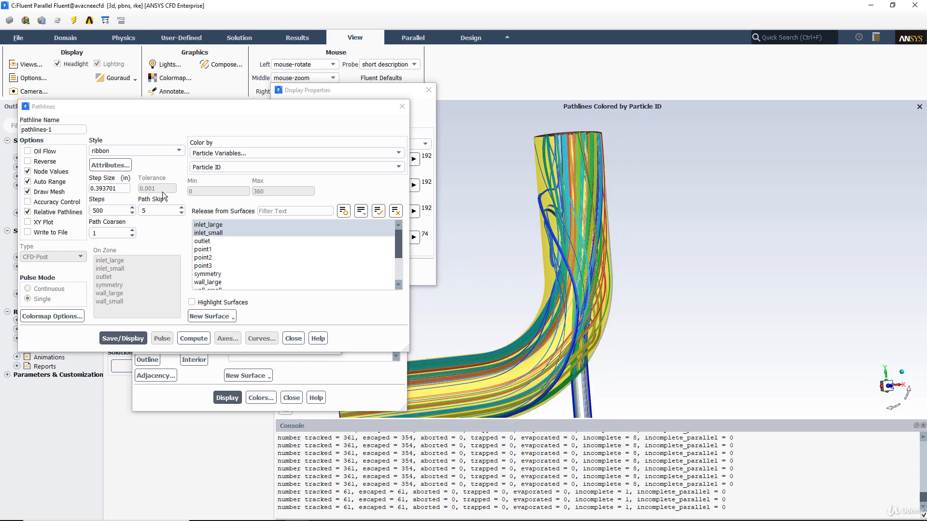
{"action": "mouse_move", "coordinate": [548, 240]}
{"action": "left_mouse_down"}
{"action": "mouse_move", "coordinate": [697, 254]}
{"action": "mouse_move", "coordinate": [711, 230]}
{"action": "mouse_move", "coordinate": [609, 219]}
{"action": "mouse_move", "coordinate": [551, 255]}
{"action": "left_mouse_up"}
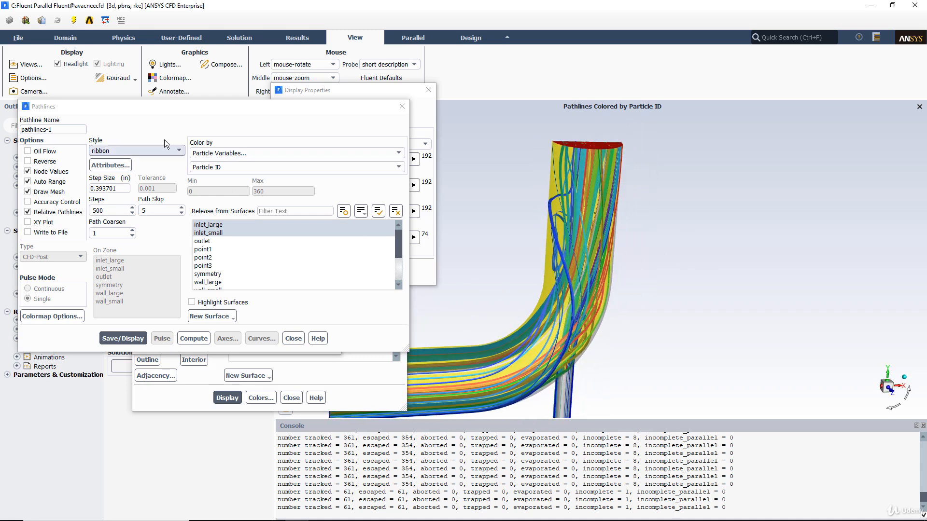
Close the pathlines and display properties dialogs, and delete the symmetry surface from the scene.
{"action": "left_click", "coordinate": [421, 107]}
{"action": "left_click", "coordinate": [428, 90]}
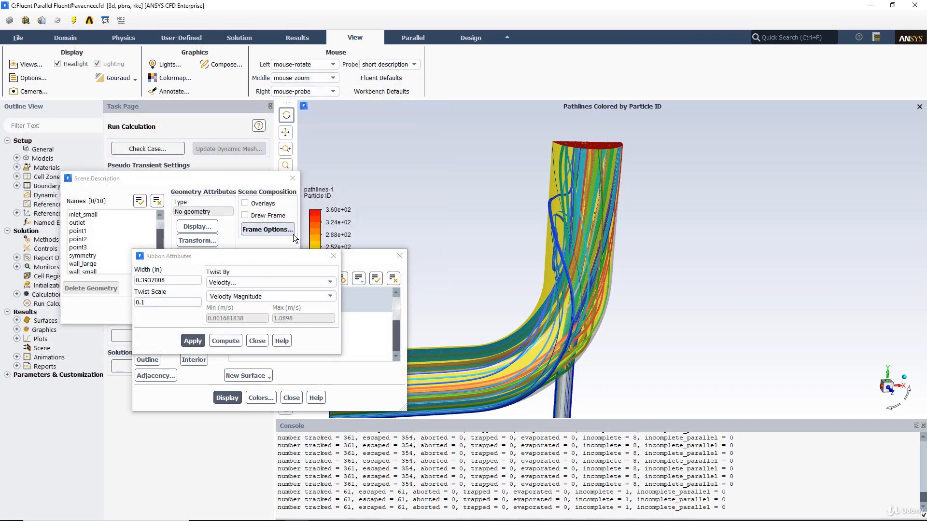
{"action": "left_click_drag", "start_coordinate": [149, 178], "coordinate": [246, 160]}
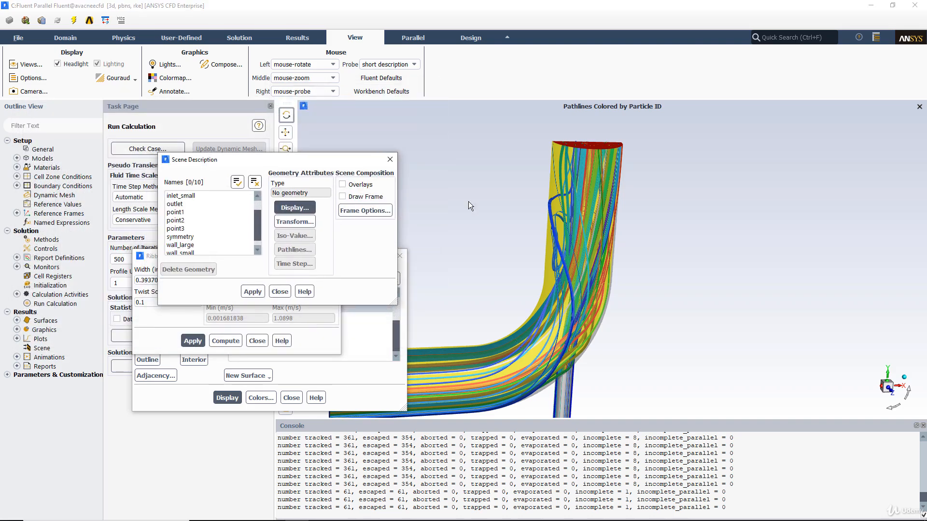
{"action": "left_click_drag", "start_coordinate": [603, 202], "coordinate": [627, 224]}
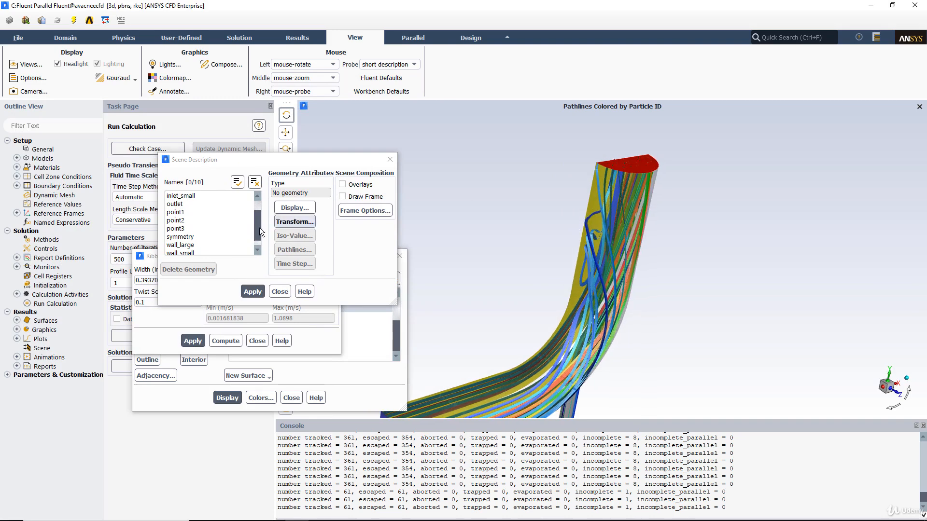
{"action": "left_click", "coordinate": [185, 236]}
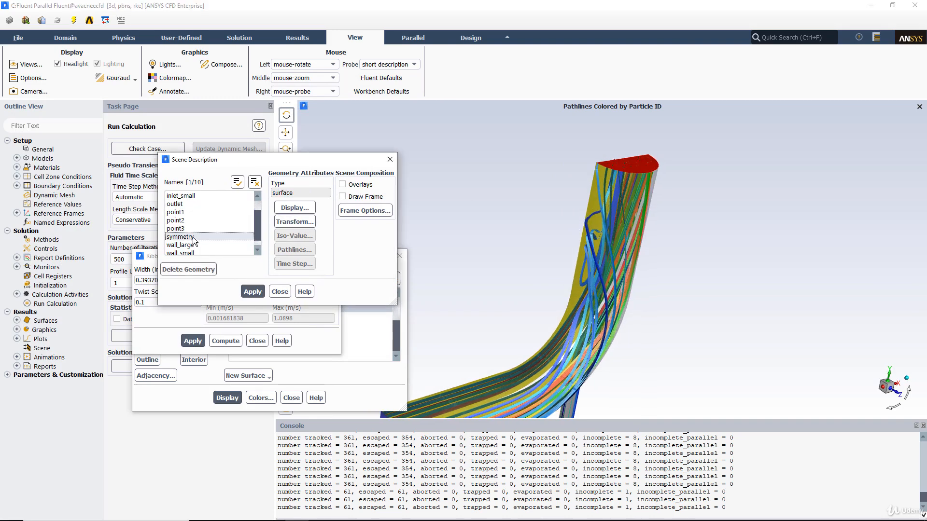
{"action": "left_click", "coordinate": [187, 269]}
{"action": "left_click_drag", "start_coordinate": [467, 237], "coordinate": [598, 167]}
Select the surfaces from inlet_small to wall_small in the scene description and apply overlays to the scene.
{"action": "left_click_drag", "start_coordinate": [181, 247], "coordinate": [181, 195]}
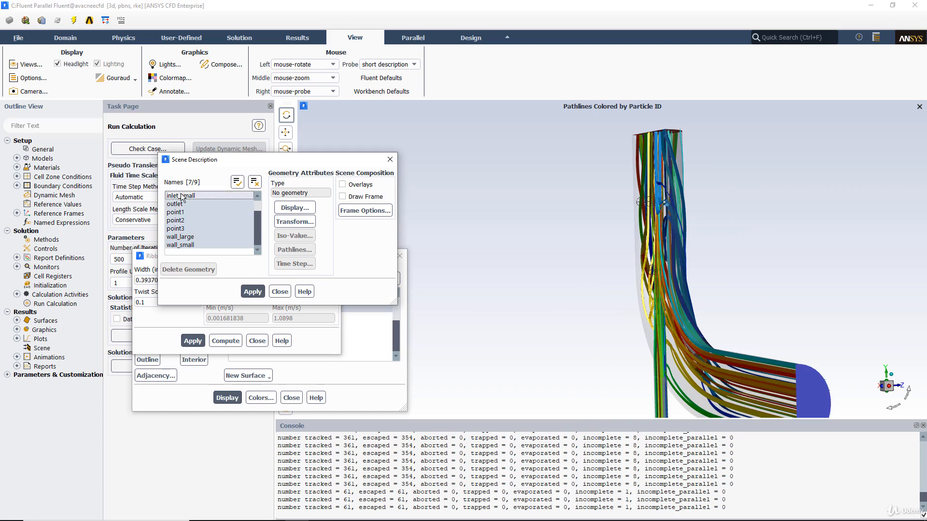
{"action": "left_click", "coordinate": [342, 185]}
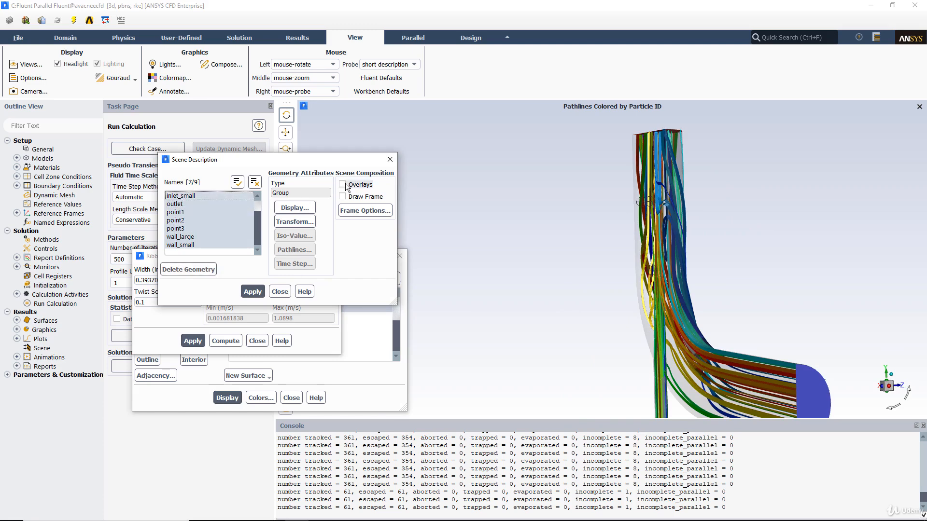
{"action": "left_click", "coordinate": [254, 292]}
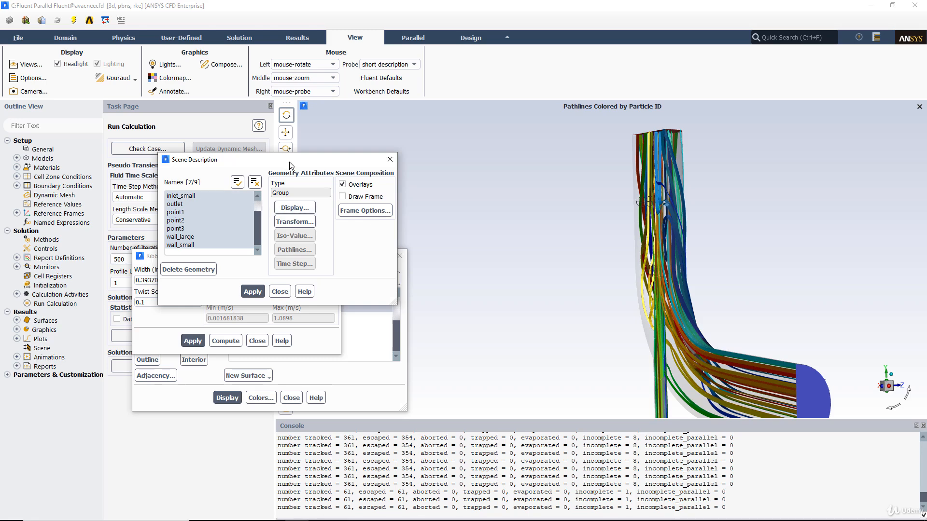
Display filled velocity magnitude contours on the symmetry surface, and turn off mesh drawing for the contours.
{"action": "left_click", "coordinate": [298, 38]}
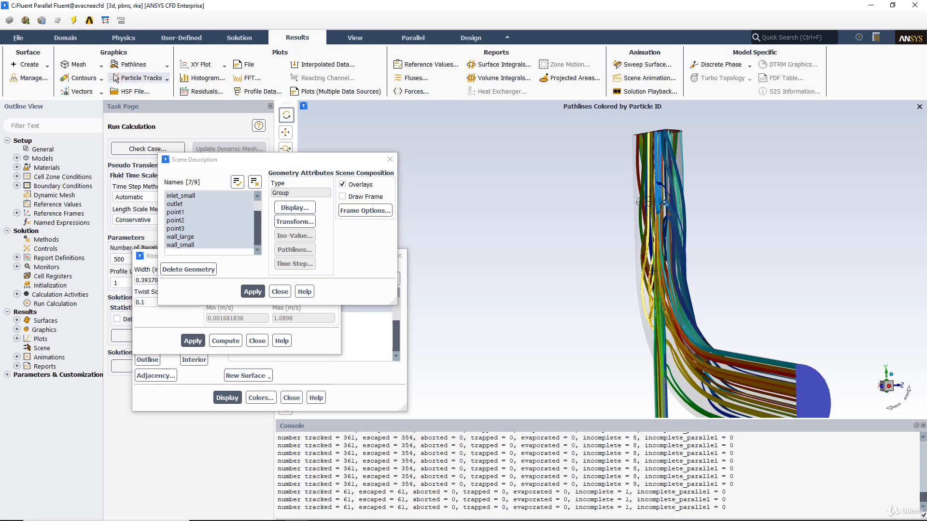
{"action": "left_click", "coordinate": [80, 79]}
{"action": "left_click", "coordinate": [73, 91]}
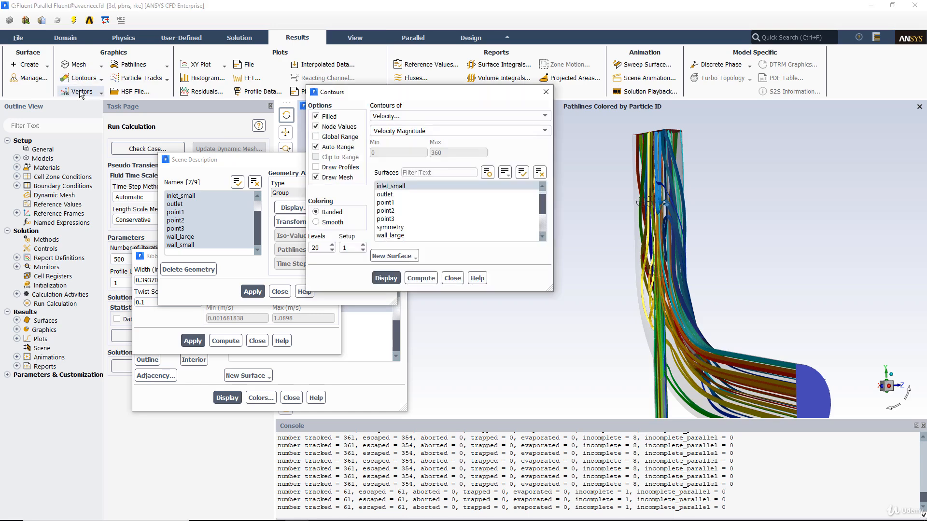
{"action": "left_click_drag", "start_coordinate": [427, 90], "coordinate": [215, 173]}
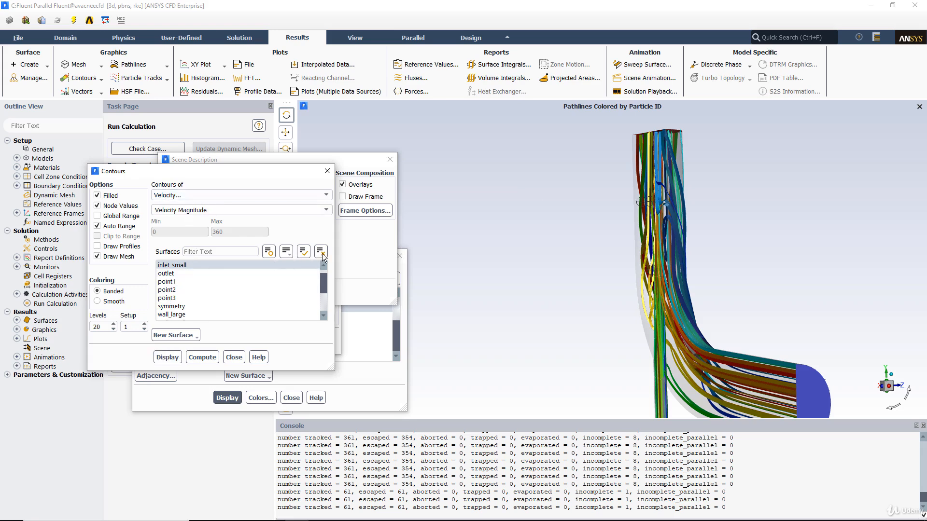
{"action": "left_click", "coordinate": [171, 306]}
{"action": "left_click", "coordinate": [167, 358]}
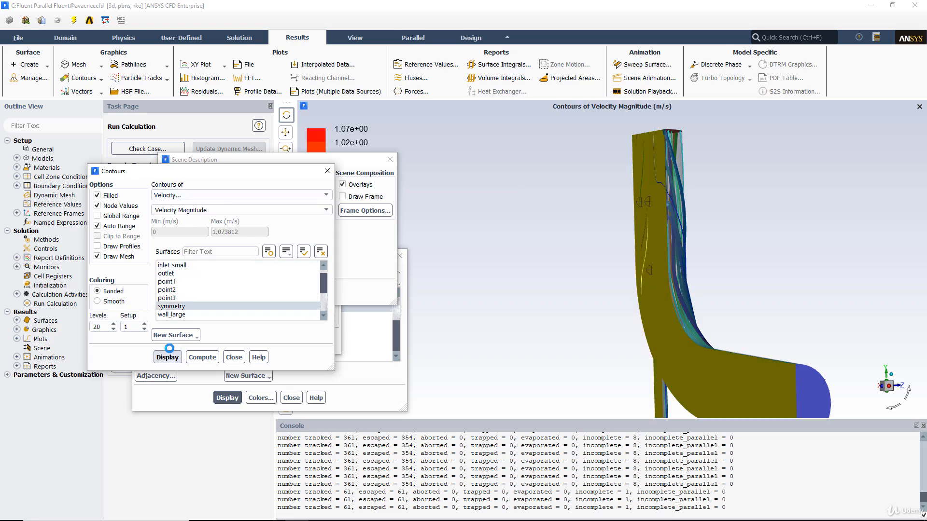
{"action": "left_click_drag", "start_coordinate": [817, 267], "coordinate": [683, 244]}
{"action": "left_click", "coordinate": [108, 259]}
Delete the added mesh surfaces from the scene, including symmetry, wall_large and wall_small, keeping the velocity magnitude contour.
{"action": "left_click_drag", "start_coordinate": [138, 173], "coordinate": [443, 161]}
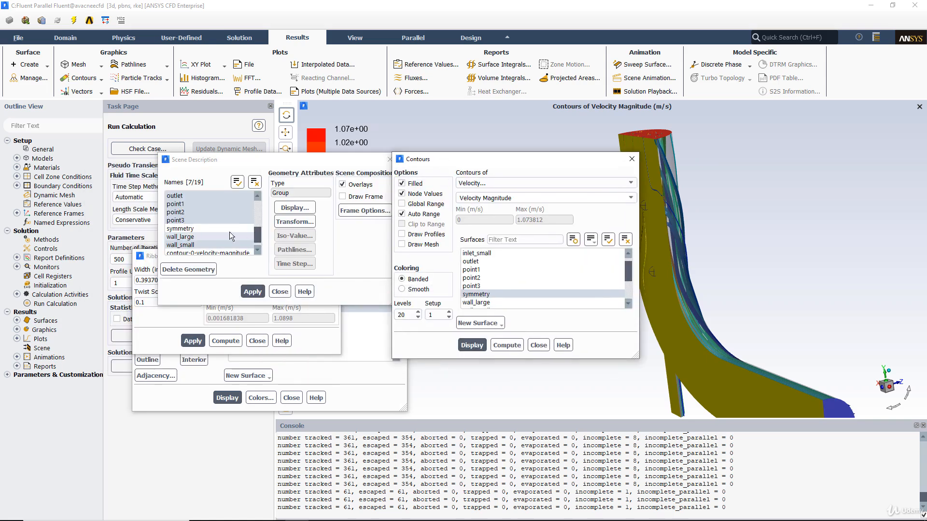
{"action": "left_click", "coordinate": [257, 249]}
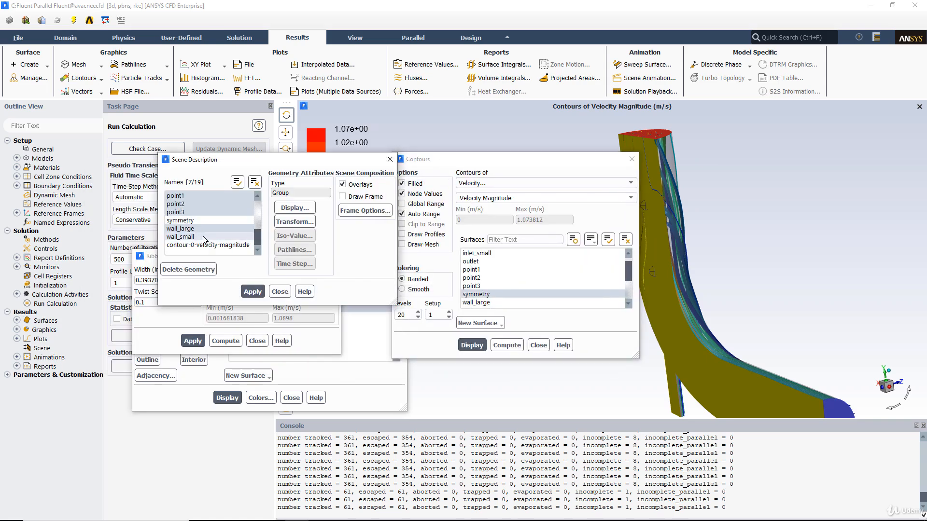
{"action": "scroll", "coordinate": [203, 236], "scroll_direction": "up", "scroll_amount": 1}
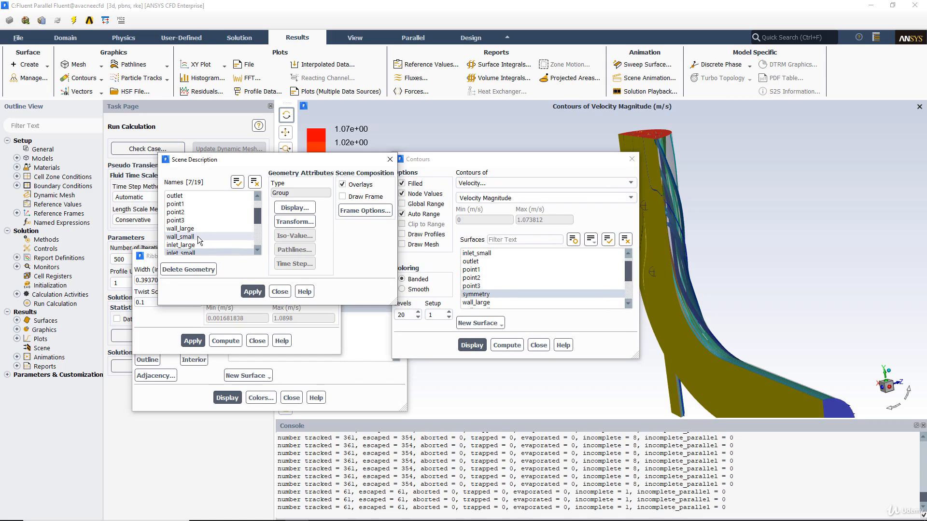
{"action": "scroll", "coordinate": [200, 250], "scroll_direction": "up", "scroll_amount": 2}
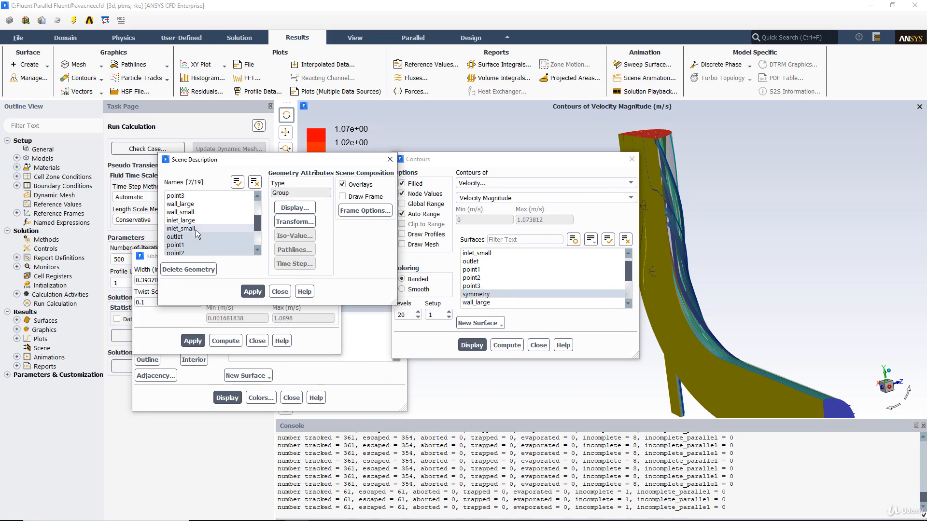
{"action": "scroll", "coordinate": [206, 229], "scroll_direction": "down", "scroll_amount": 3}
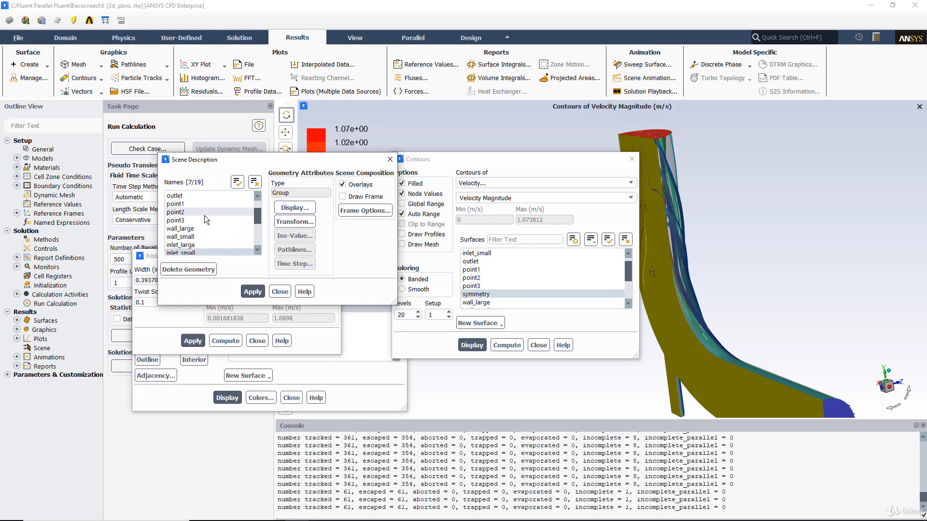
{"action": "left_click", "coordinate": [185, 229]}
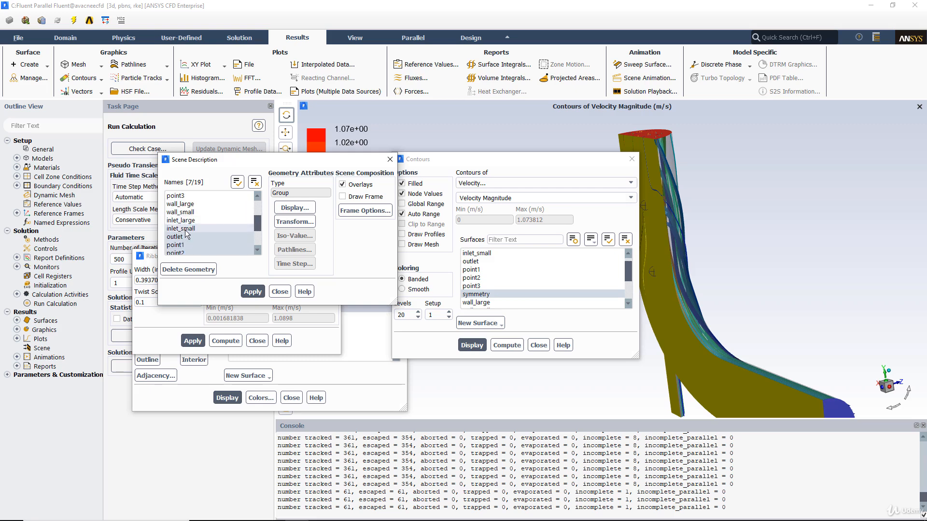
{"action": "left_click", "coordinate": [184, 237]}
{"action": "left_click", "coordinate": [255, 183]}
{"action": "mouse_move", "coordinate": [198, 229]}
{"action": "left_mouse_down"}
{"action": "mouse_move", "coordinate": [187, 253]}
{"action": "mouse_move", "coordinate": [191, 233]}
{"action": "left_mouse_up"}
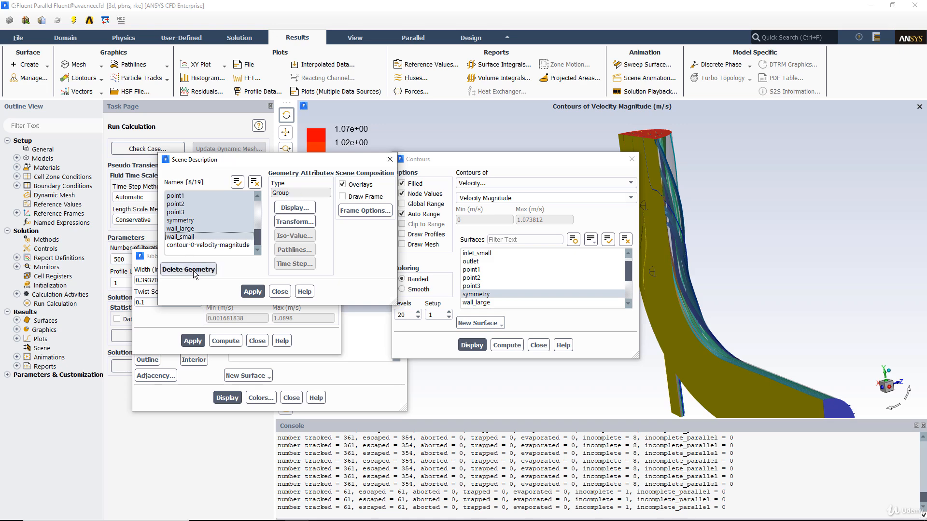
{"action": "left_click", "coordinate": [193, 270]}
Examine the velocity contours on the symmetry plane together with the ribbon pathlines and the scene's geometry list.
{"action": "left_click_drag", "start_coordinate": [484, 160], "coordinate": [341, 148]}
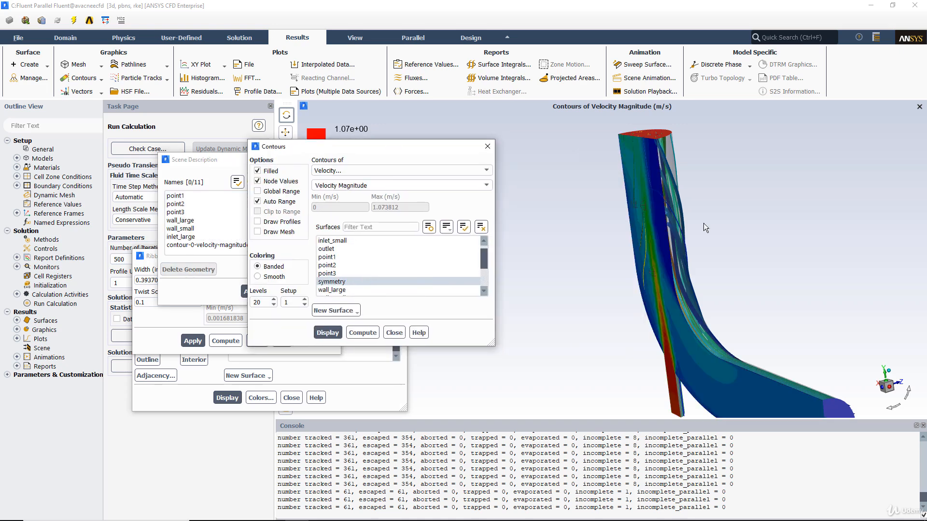
{"action": "left_click_drag", "start_coordinate": [523, 178], "coordinate": [386, 213]}
{"action": "left_click", "coordinate": [570, 208]}
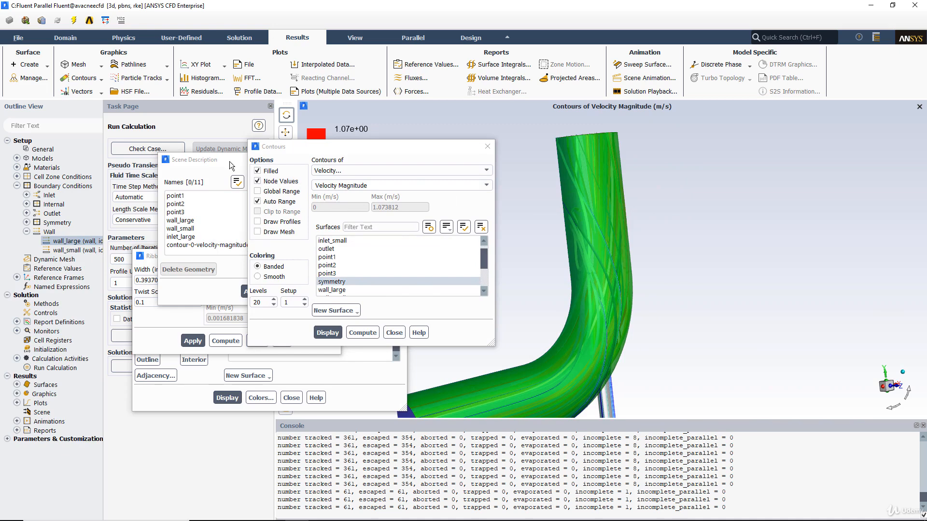
{"action": "left_click", "coordinate": [231, 159]}
{"action": "left_click_drag", "start_coordinate": [231, 160], "coordinate": [179, 147]}
{"action": "scroll", "coordinate": [152, 207], "scroll_direction": "up", "scroll_amount": 2}
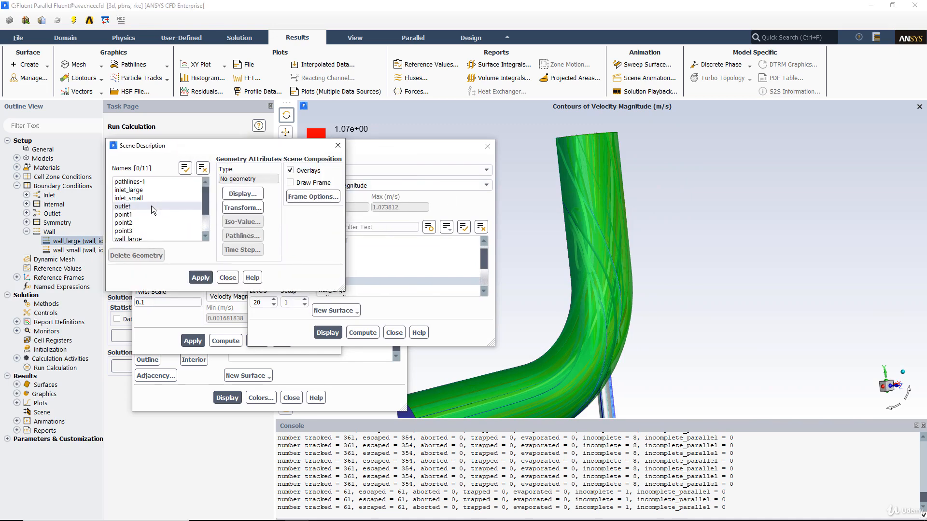
{"action": "left_click_drag", "start_coordinate": [517, 214], "coordinate": [575, 270]}
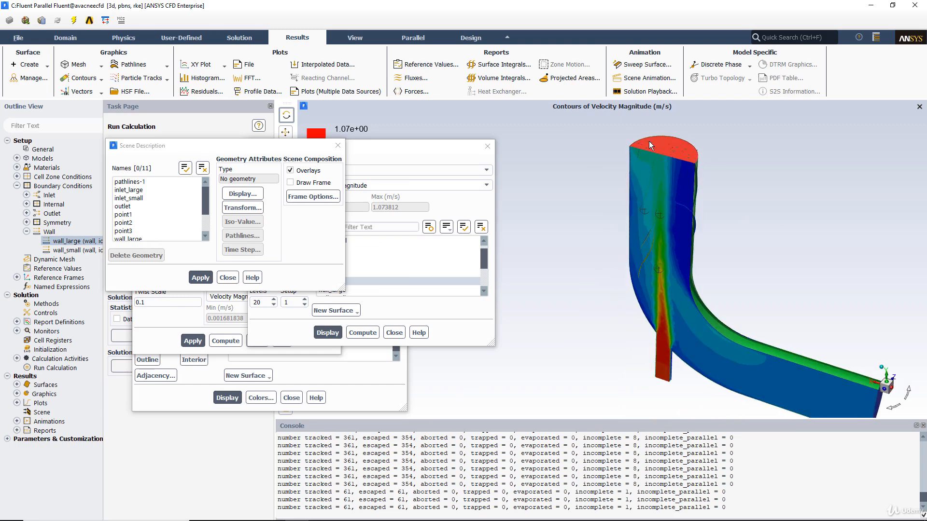
Open the velocity vectors setup and set the vector color to black in the vector options.
{"action": "middle_click_drag", "start_coordinate": [604, 136], "coordinate": [772, 380]}
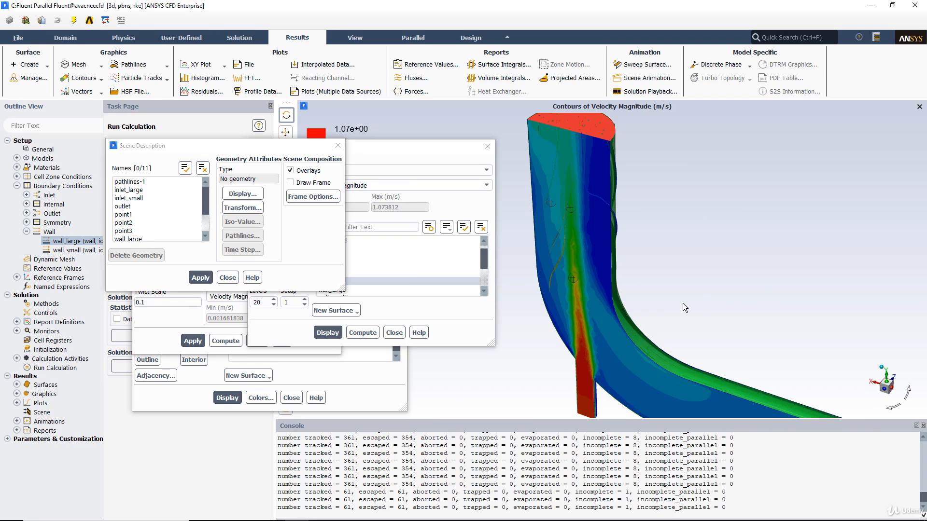
{"action": "left_click_drag", "start_coordinate": [277, 144], "coordinate": [215, 191]}
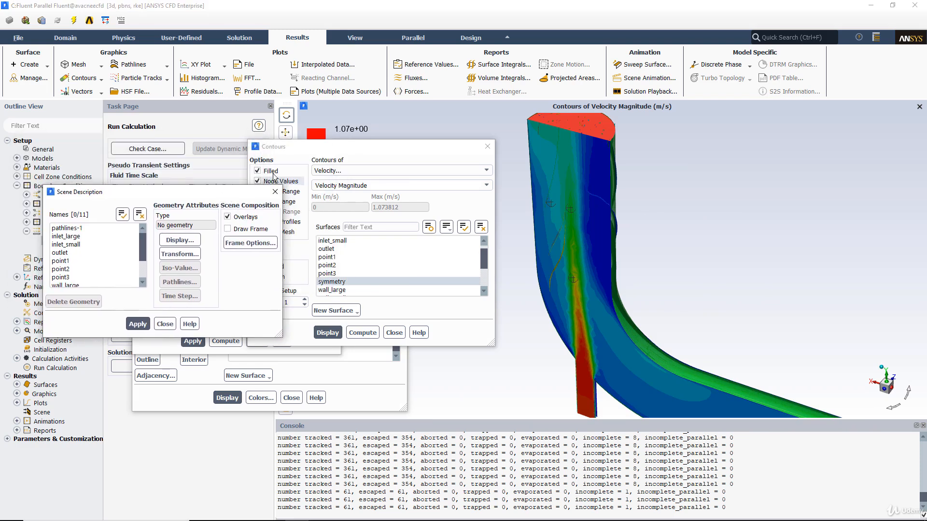
{"action": "left_click", "coordinate": [78, 92]}
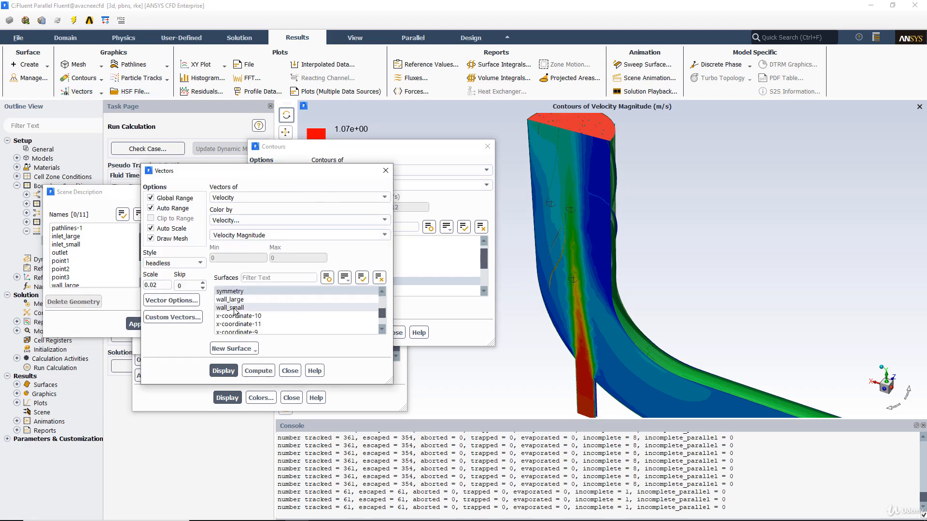
{"action": "left_click", "coordinate": [238, 292]}
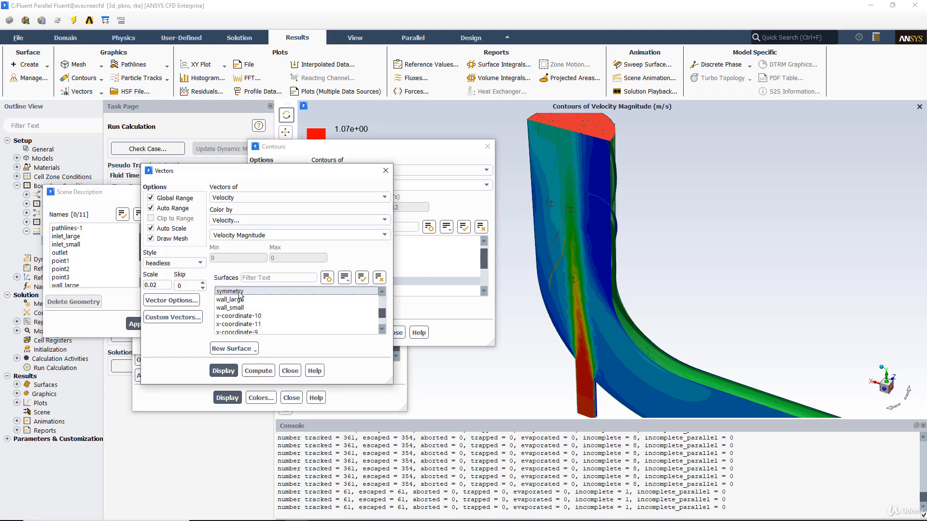
{"action": "left_click", "coordinate": [181, 304]}
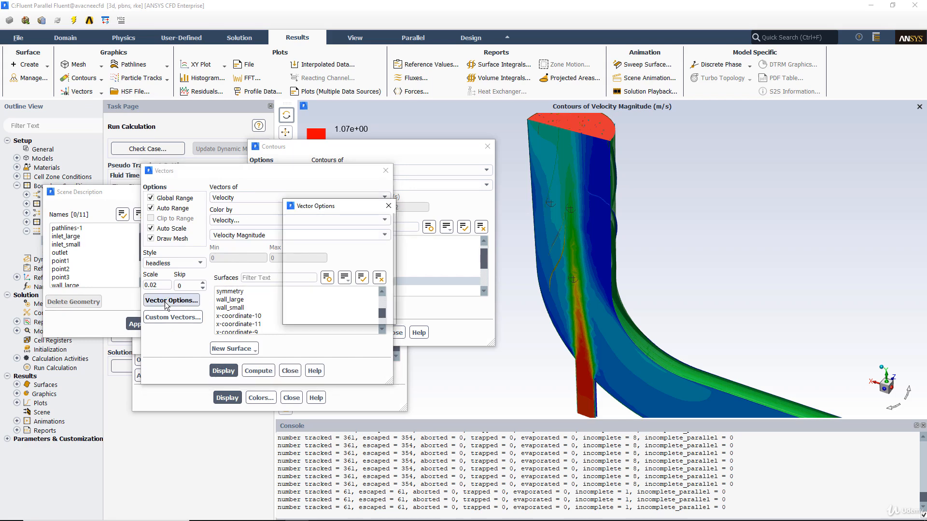
{"action": "left_click", "coordinate": [352, 288]}
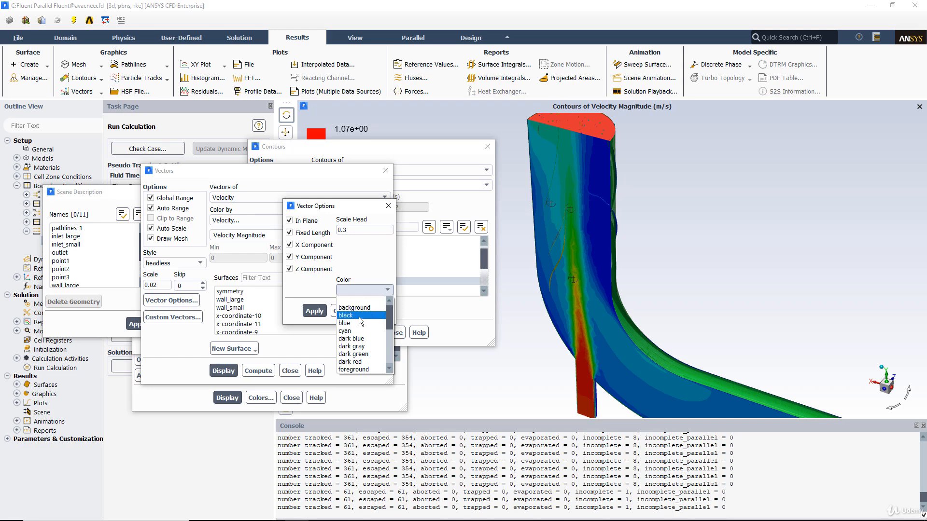
{"action": "left_click", "coordinate": [359, 317]}
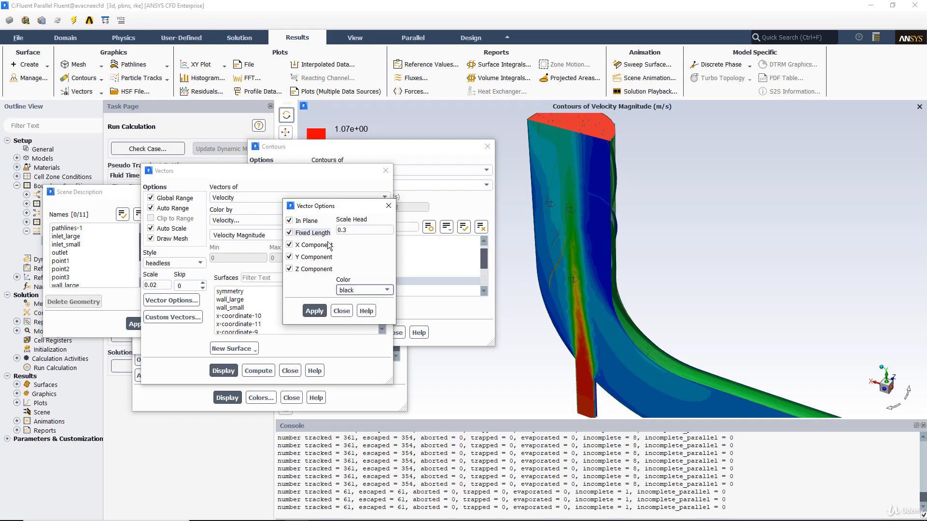
{"action": "left_click", "coordinate": [341, 311]}
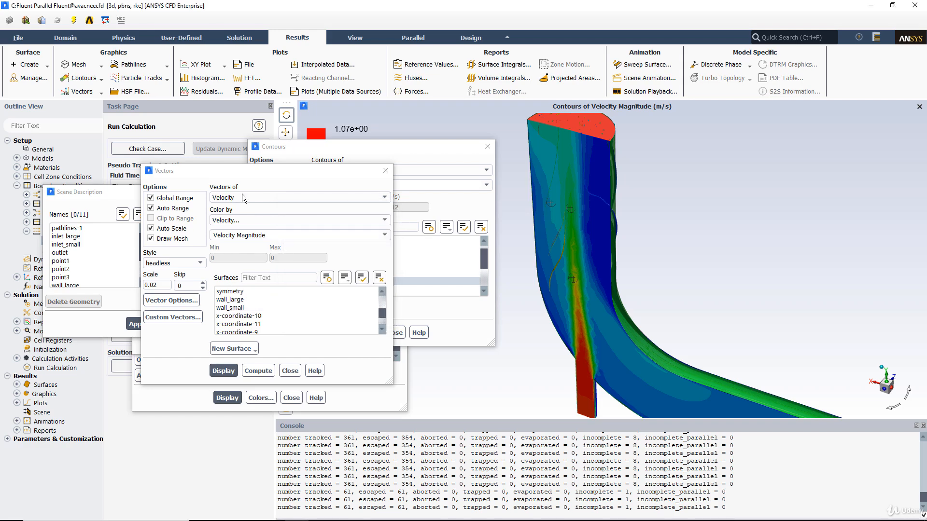
Display headless velocity vectors on the symmetry surface at scale 0.02, with the mesh drawn.
{"action": "left_click", "coordinate": [239, 292]}
{"action": "left_click", "coordinate": [224, 370]}
{"action": "left_click_drag", "start_coordinate": [533, 282], "coordinate": [685, 318]}
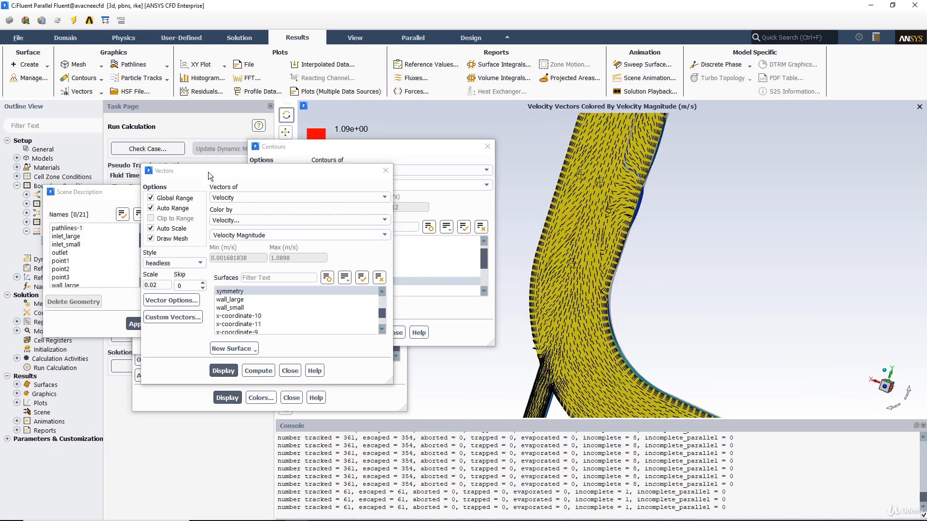
Delete the velocity magnitude contour and the repeated mesh surfaces from inlet_large through wall_small from the scene, keeping the velocity vectors.
{"action": "left_click_drag", "start_coordinate": [192, 172], "coordinate": [411, 339]}
{"action": "scroll", "coordinate": [98, 276], "scroll_direction": "down", "scroll_amount": 2}
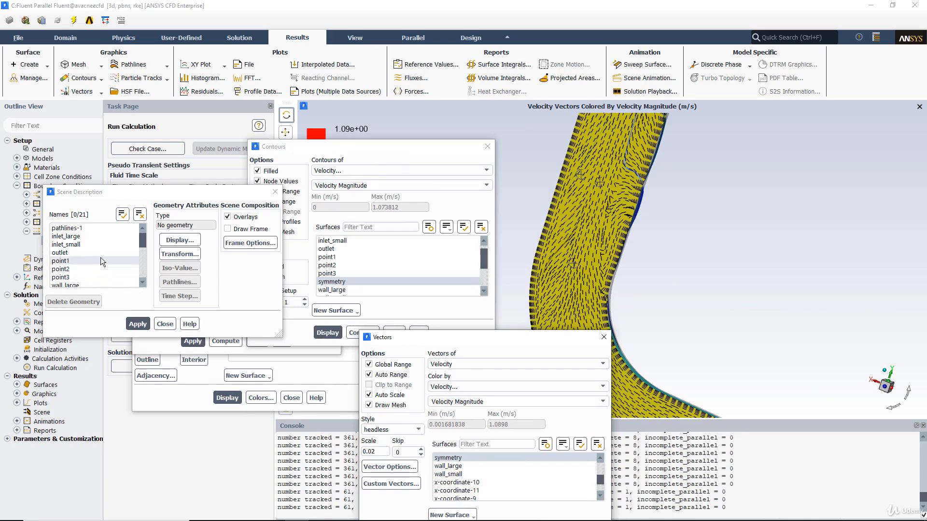
{"action": "scroll", "coordinate": [100, 259], "scroll_direction": "down", "scroll_amount": 3}
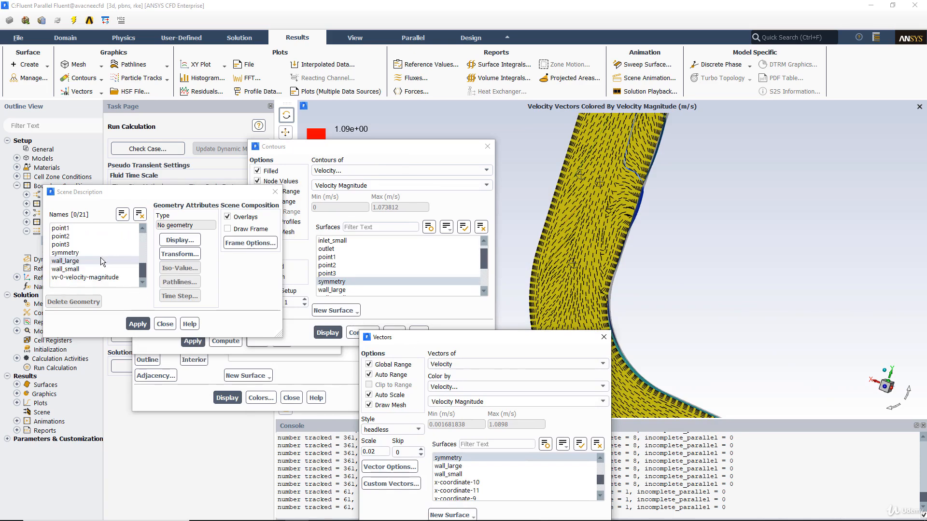
{"action": "scroll", "coordinate": [94, 278], "scroll_direction": "up", "scroll_amount": 2}
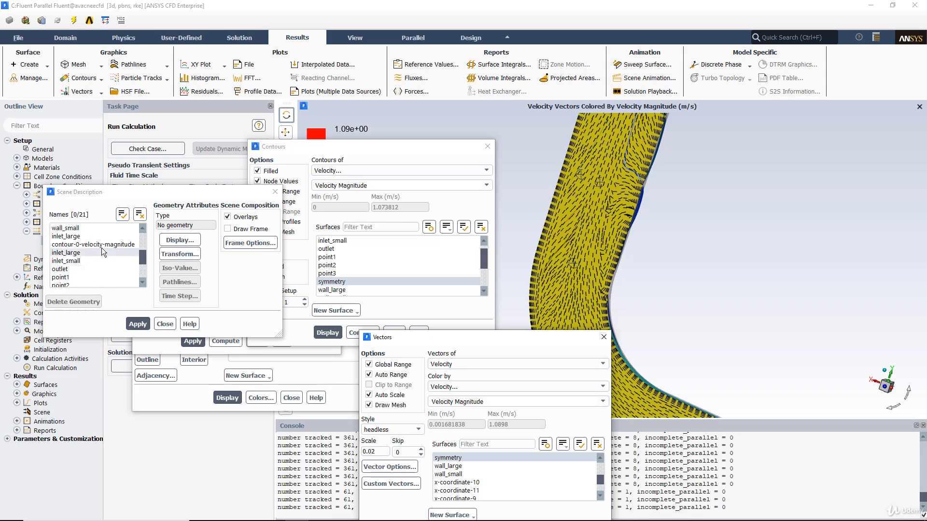
{"action": "scroll", "coordinate": [99, 259], "scroll_direction": "up", "scroll_amount": 1}
{"action": "left_click", "coordinate": [100, 259]}
{"action": "scroll", "coordinate": [100, 258], "scroll_direction": "down", "scroll_amount": 1}
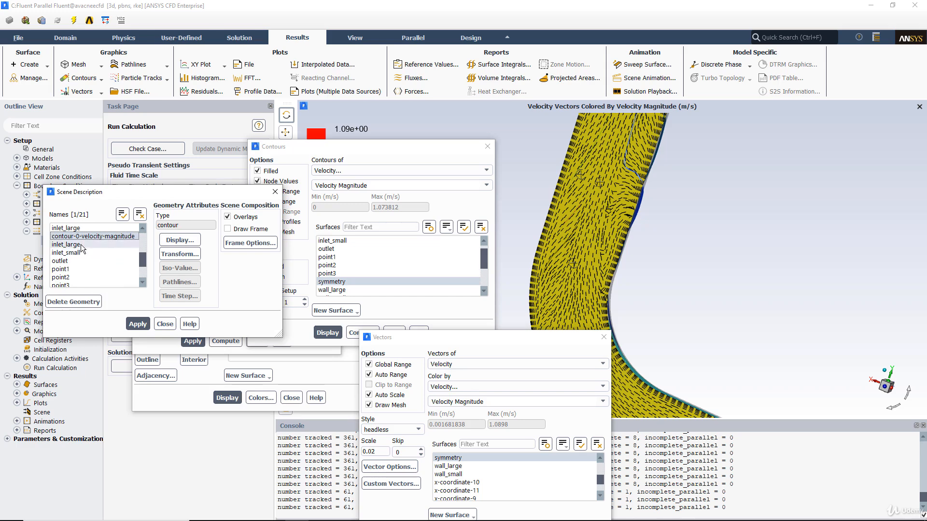
{"action": "left_click_drag", "start_coordinate": [84, 245], "coordinate": [80, 286]}
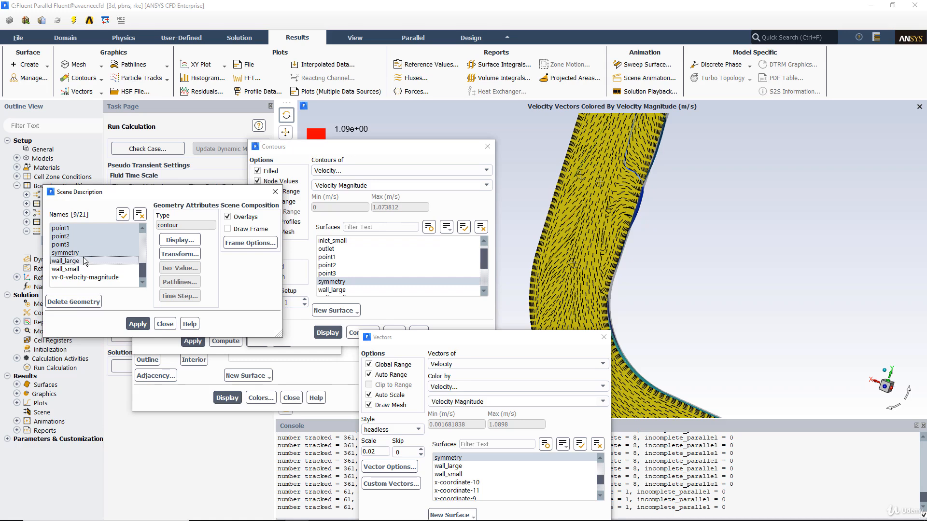
{"action": "left_click", "coordinate": [78, 302]}
{"action": "left_click_drag", "start_coordinate": [642, 248], "coordinate": [491, 244]}
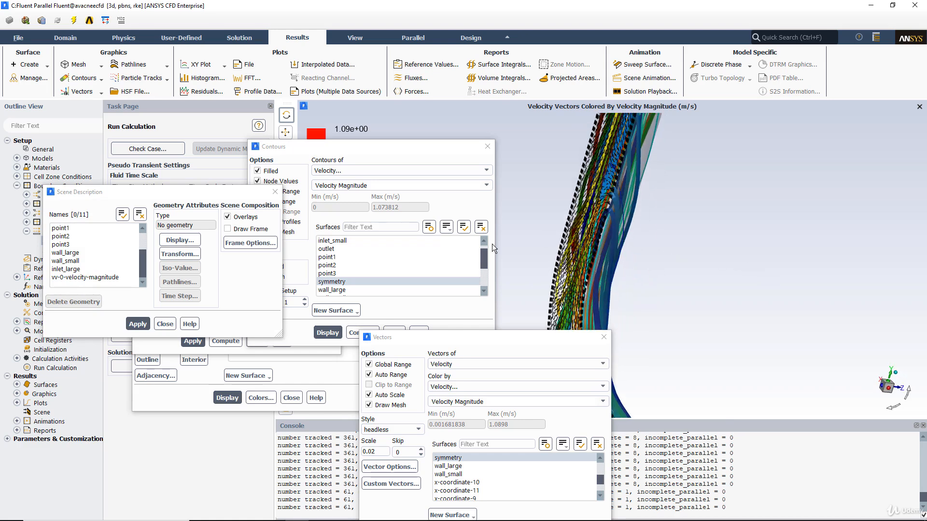
Delete point1, point2 and point3 from the scene geometry.
{"action": "left_click", "coordinate": [226, 222]}
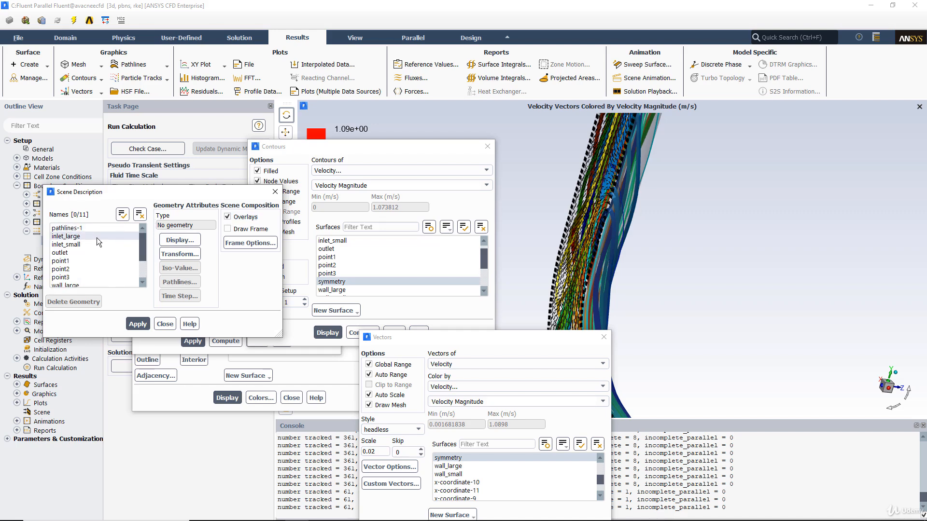
{"action": "scroll", "coordinate": [96, 239], "scroll_direction": "down", "scroll_amount": 1}
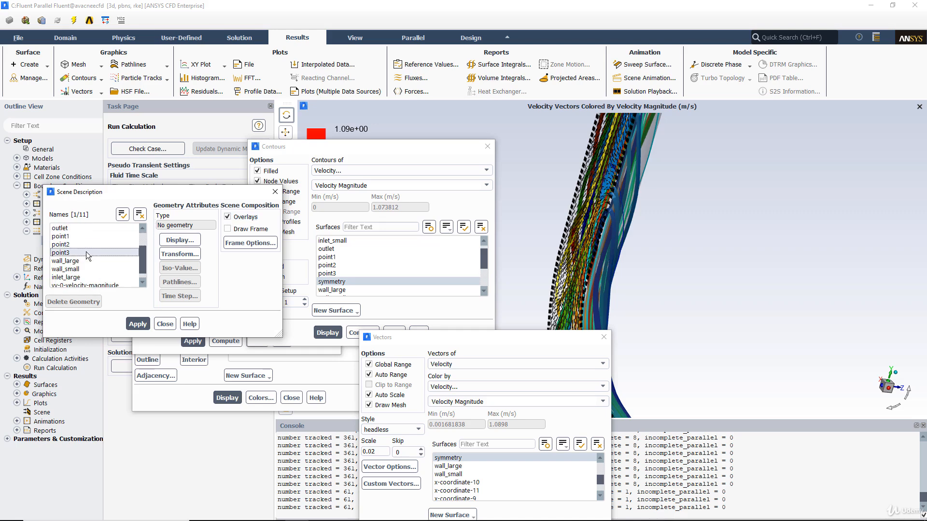
{"action": "left_click_drag", "start_coordinate": [86, 251], "coordinate": [82, 229]}
{"action": "left_click", "coordinate": [73, 302]}
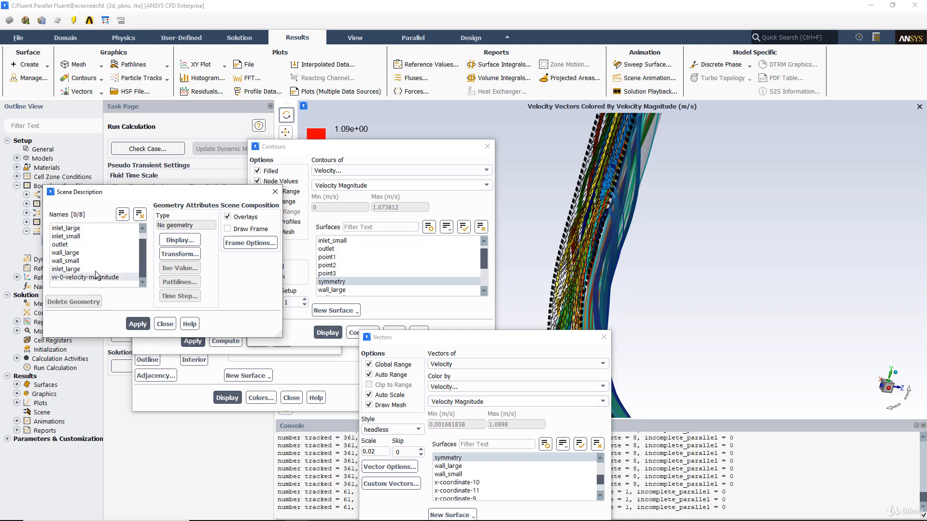
Select all remaining scene geometries from pathlines-1 to vv-0-velocity-magnitude and apply the overlay composition to them.
{"action": "scroll", "coordinate": [85, 266], "scroll_direction": "up", "scroll_amount": 1}
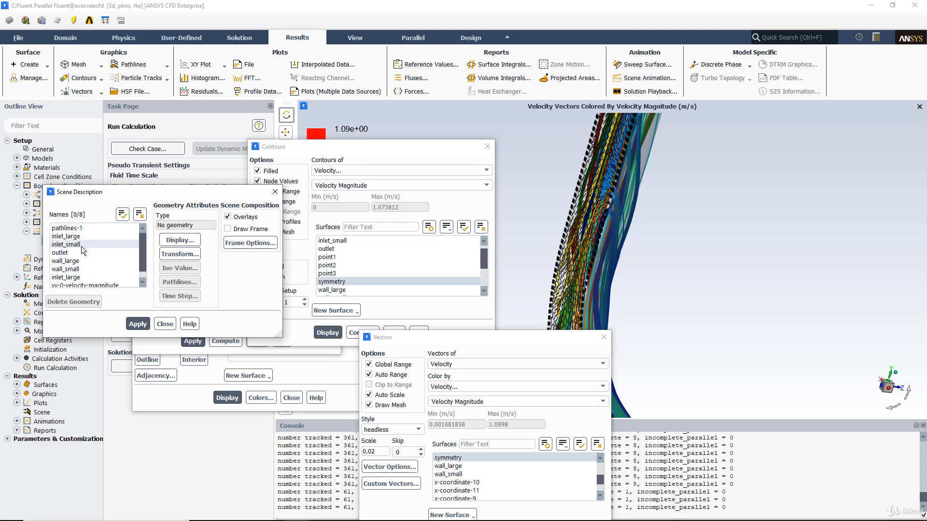
{"action": "left_click_drag", "start_coordinate": [97, 231], "coordinate": [95, 286]}
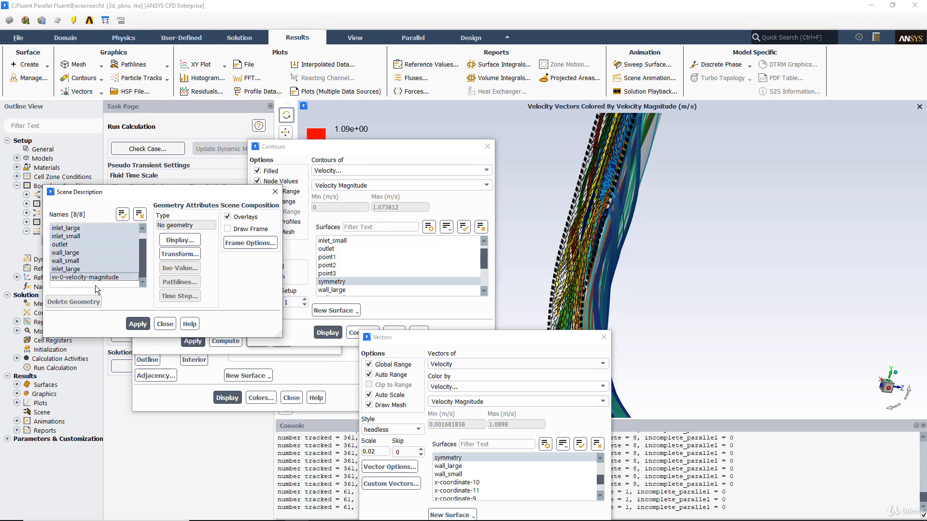
{"action": "left_click", "coordinate": [138, 324]}
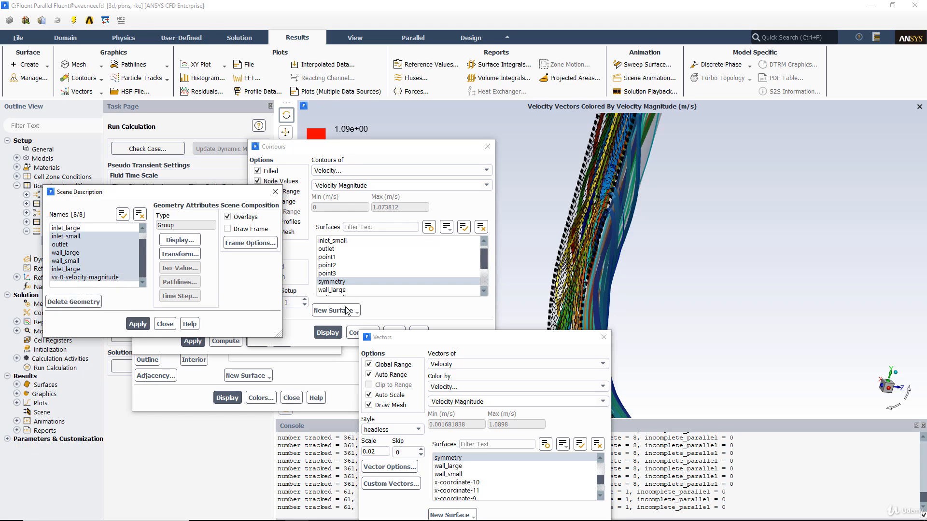
Display filled velocity magnitude contours on the symmetry surface again, overlaid with the black vectors and the pathlines.
{"action": "left_click_drag", "start_coordinate": [410, 339], "coordinate": [352, 299]}
{"action": "left_click", "coordinate": [291, 147]}
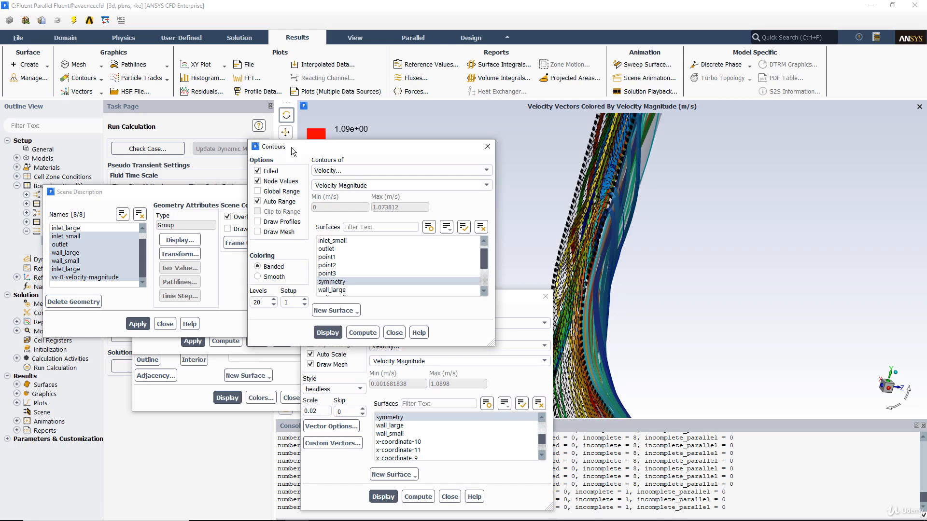
{"action": "left_click", "coordinate": [327, 332]}
{"action": "left_click_drag", "start_coordinate": [666, 220], "coordinate": [345, 272]}
{"action": "left_click_drag", "start_coordinate": [579, 178], "coordinate": [555, 143]}
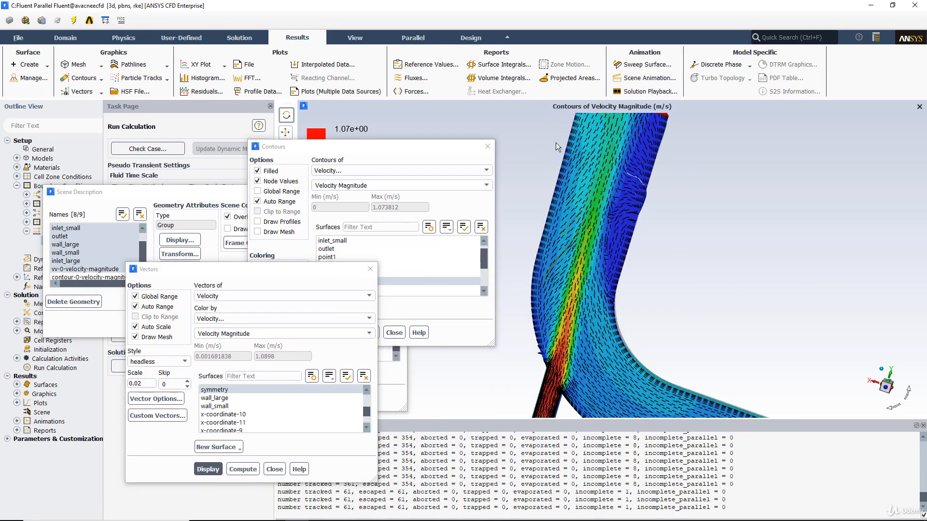
{"action": "mouse_move", "coordinate": [616, 199]}
{"action": "left_mouse_down"}
{"action": "mouse_move", "coordinate": [540, 149]}
{"action": "mouse_move", "coordinate": [650, 170]}
{"action": "mouse_move", "coordinate": [607, 170]}
{"action": "mouse_move", "coordinate": [666, 193]}
{"action": "mouse_move", "coordinate": [540, 197]}
{"action": "mouse_move", "coordinate": [682, 208]}
{"action": "mouse_move", "coordinate": [709, 333]}
{"action": "mouse_move", "coordinate": [650, 186]}
{"action": "mouse_move", "coordinate": [706, 169]}
{"action": "mouse_move", "coordinate": [789, 184]}
{"action": "mouse_move", "coordinate": [725, 182]}
{"action": "mouse_move", "coordinate": [792, 204]}
{"action": "mouse_move", "coordinate": [634, 176]}
{"action": "mouse_move", "coordinate": [613, 159]}
{"action": "mouse_move", "coordinate": [619, 182]}
{"action": "left_mouse_up"}
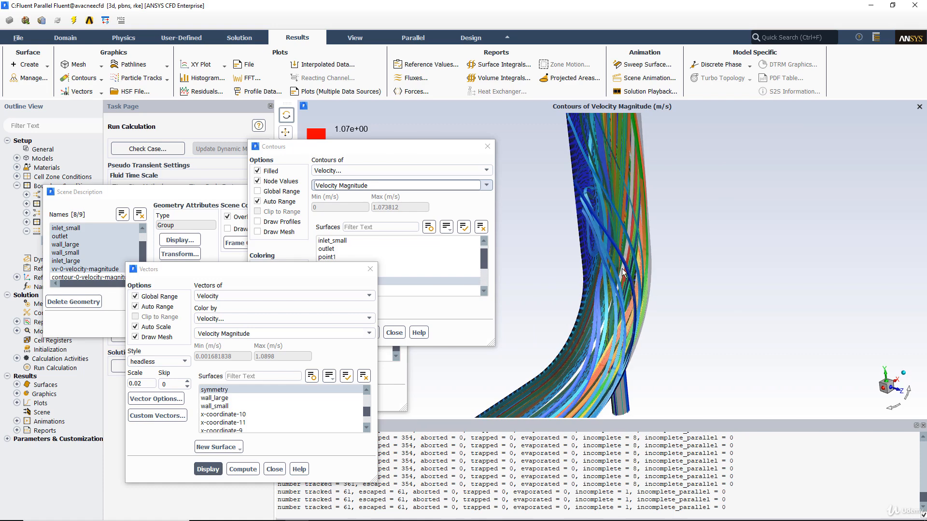